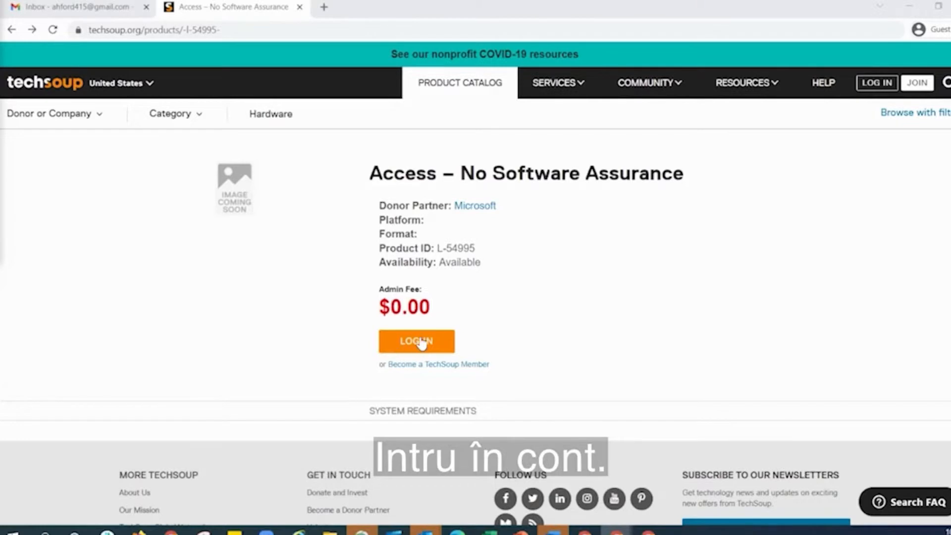
# Step: Sign in with the member e-mail and password, then add Access – No Software Assurance to the cart
pyautogui.click(422, 341)
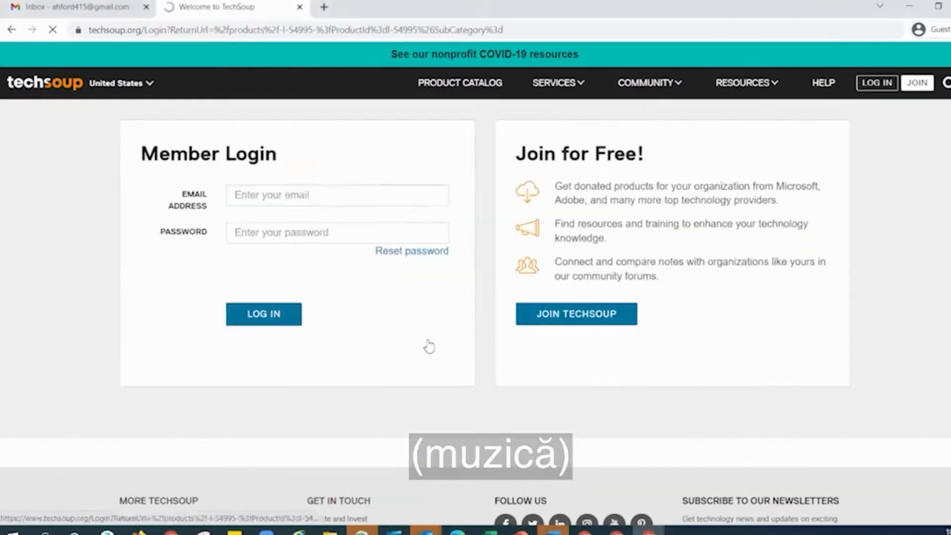
pyautogui.click(292, 195)
pyautogui.click(278, 233)
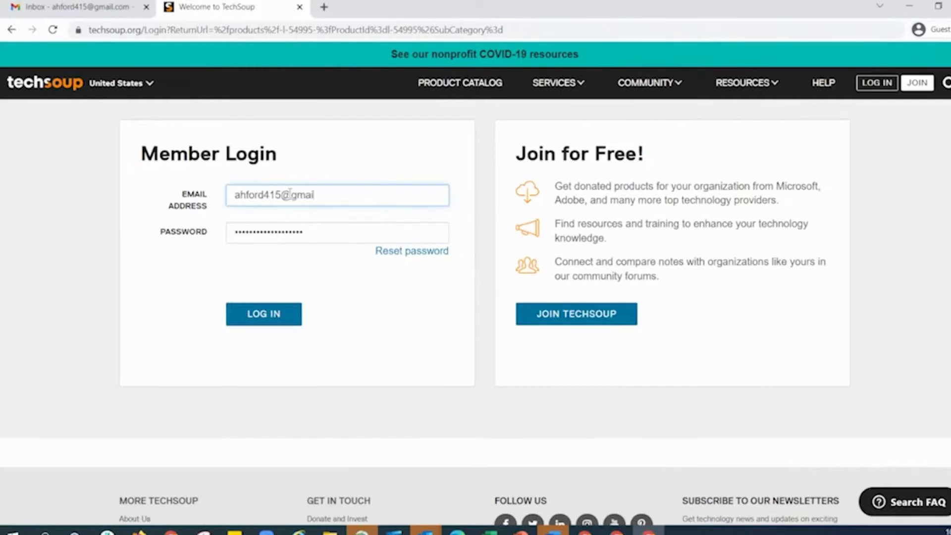
pyautogui.write('.com')
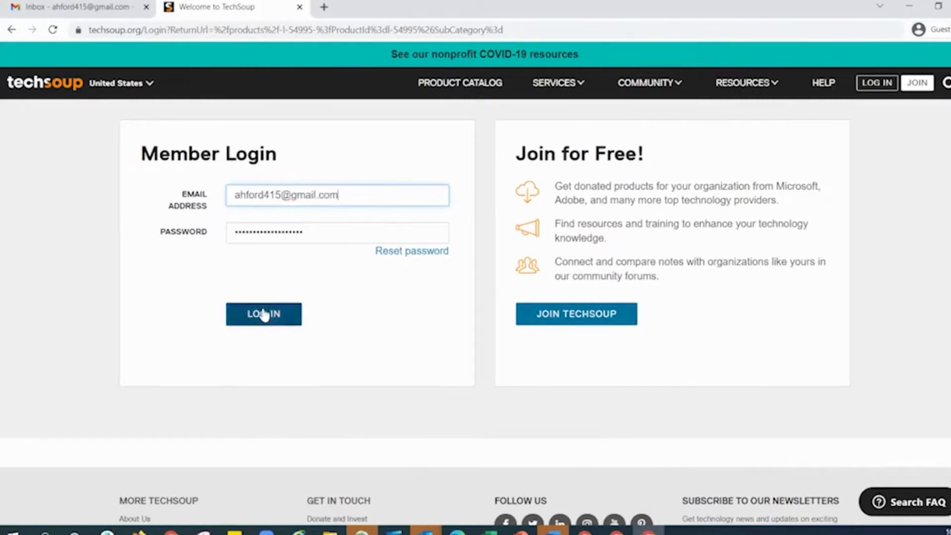
pyautogui.click(263, 314)
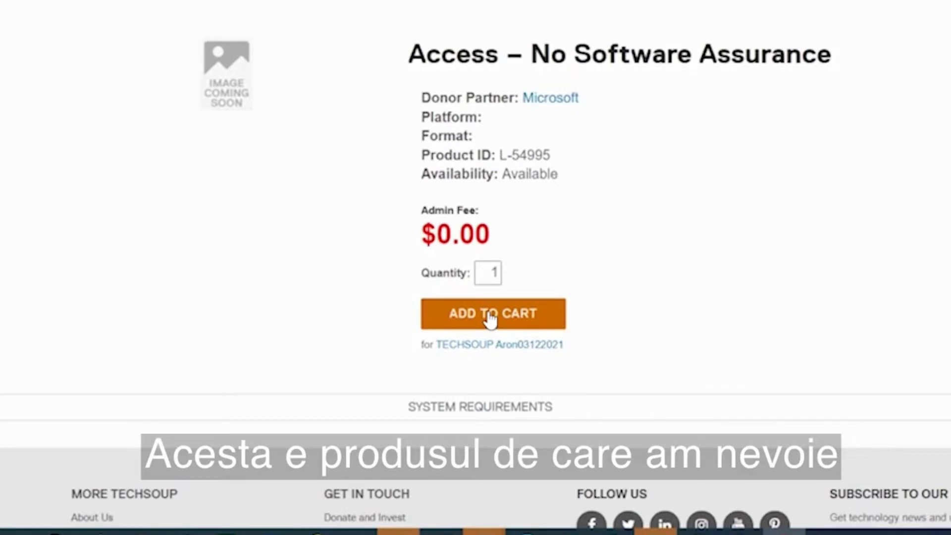
pyautogui.click(490, 319)
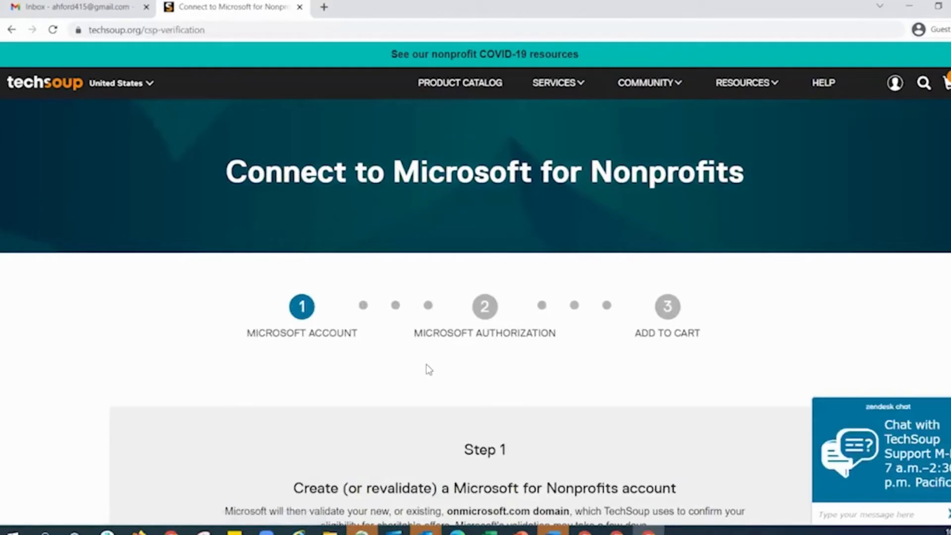
# Step: Scroll to Step 1 and open Microsoft for Nonprofits in a new tab
pyautogui.scroll(-3, 426, 365)
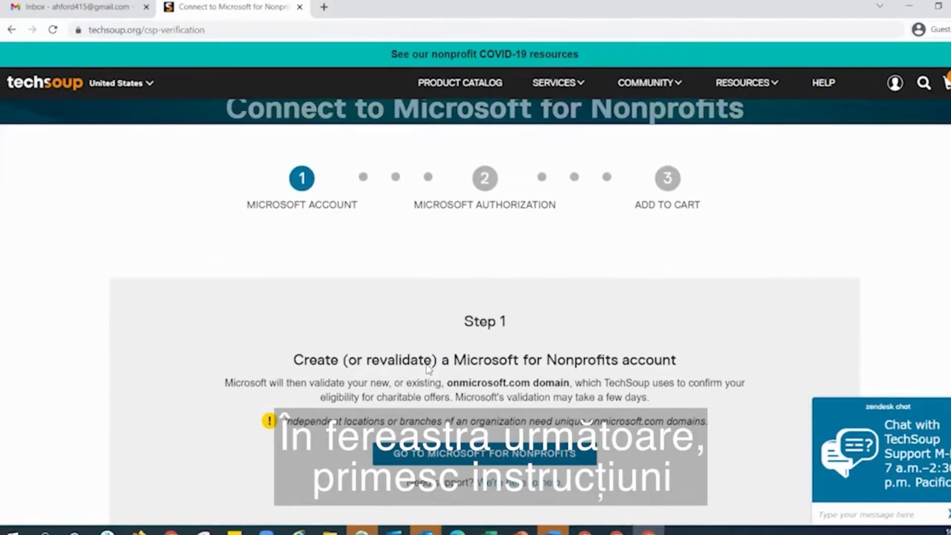
pyautogui.scroll(-1, 427, 367)
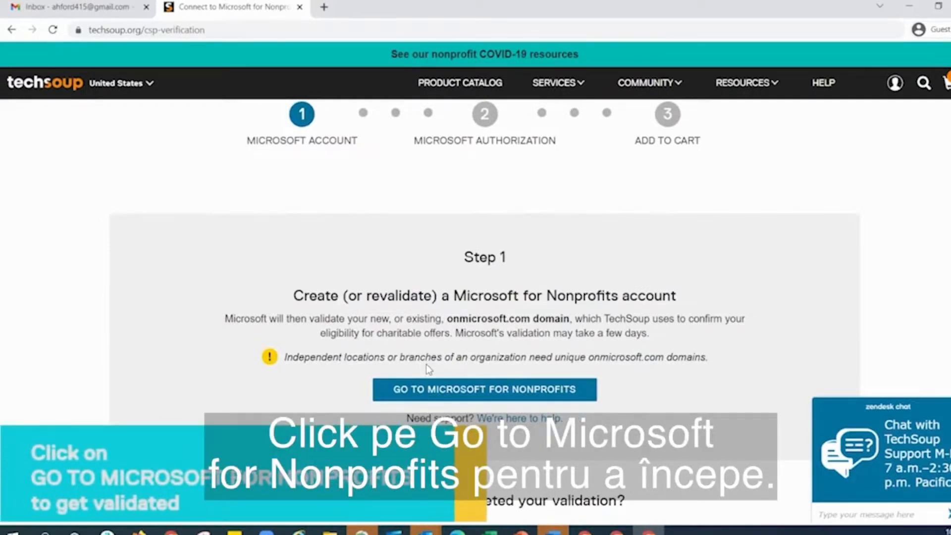
pyautogui.click(429, 389)
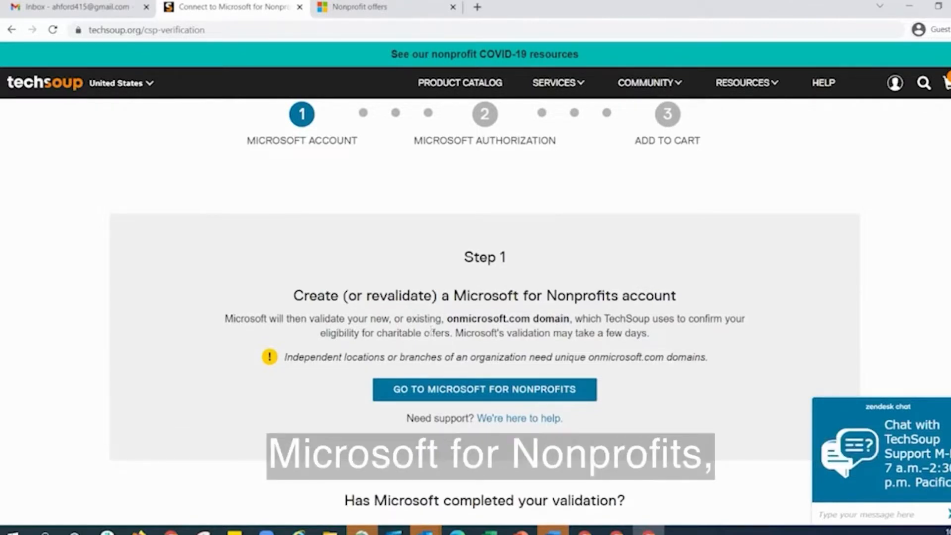
# Step: Close the extra Nonprofit offers tab and reopen Microsoft's nonprofit getting-started page
pyautogui.scroll(-5, 427, 335)
pyautogui.scroll(-1, 427, 335)
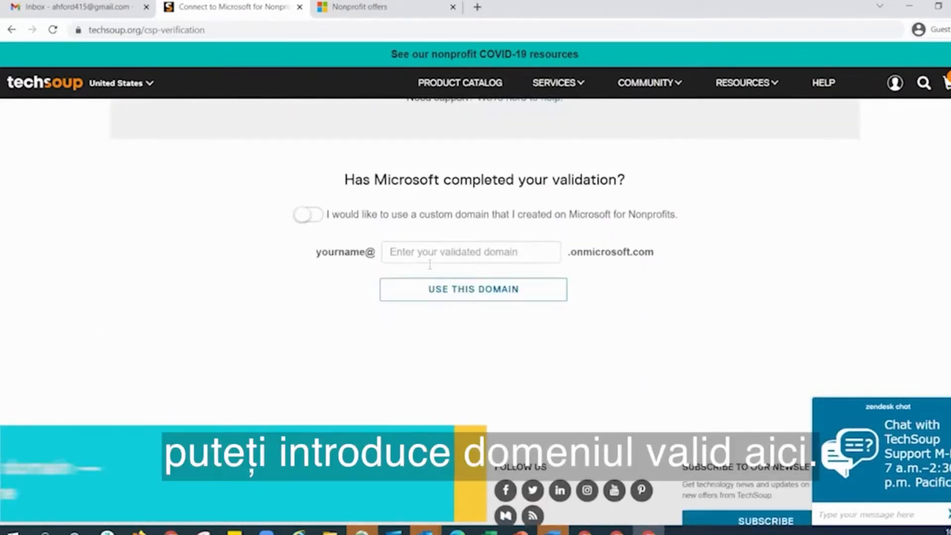
pyautogui.click(400, 251)
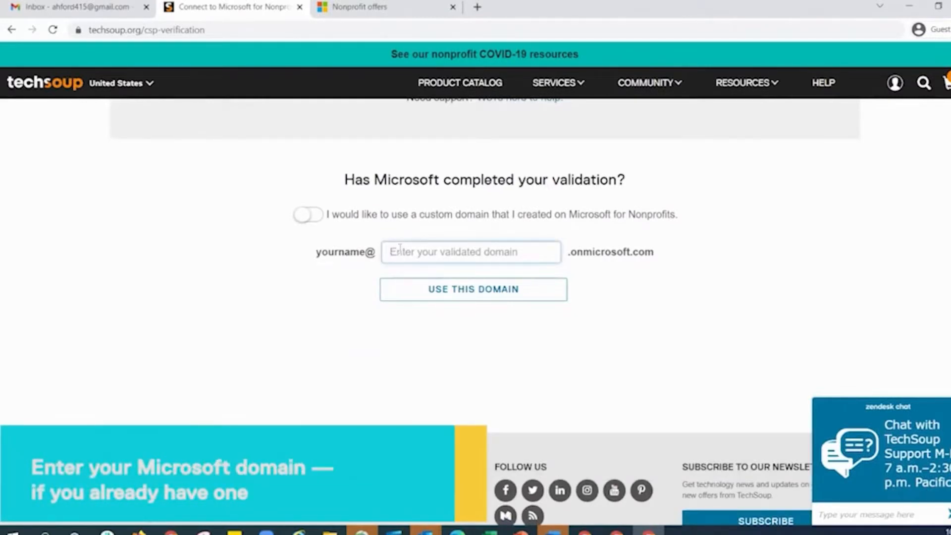
pyautogui.scroll(6, 426, 333)
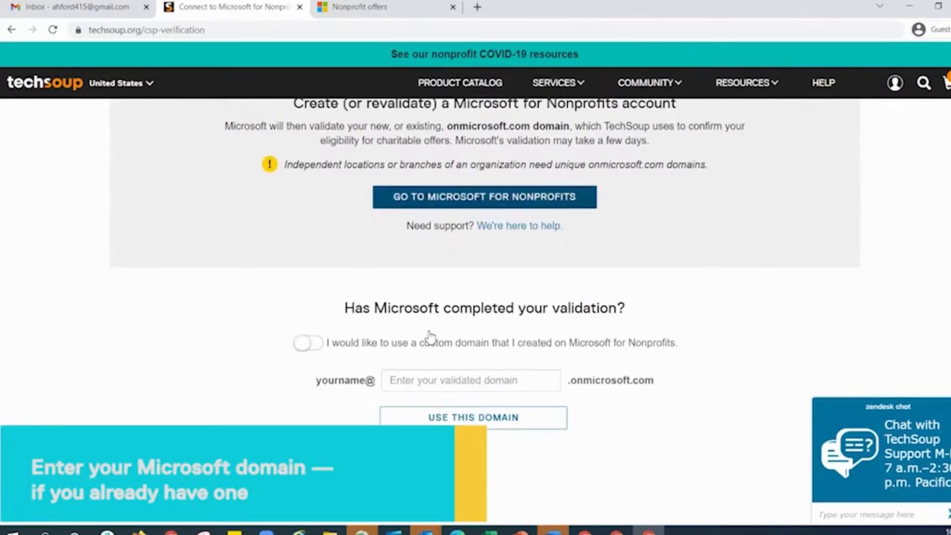
pyautogui.click(452, 6)
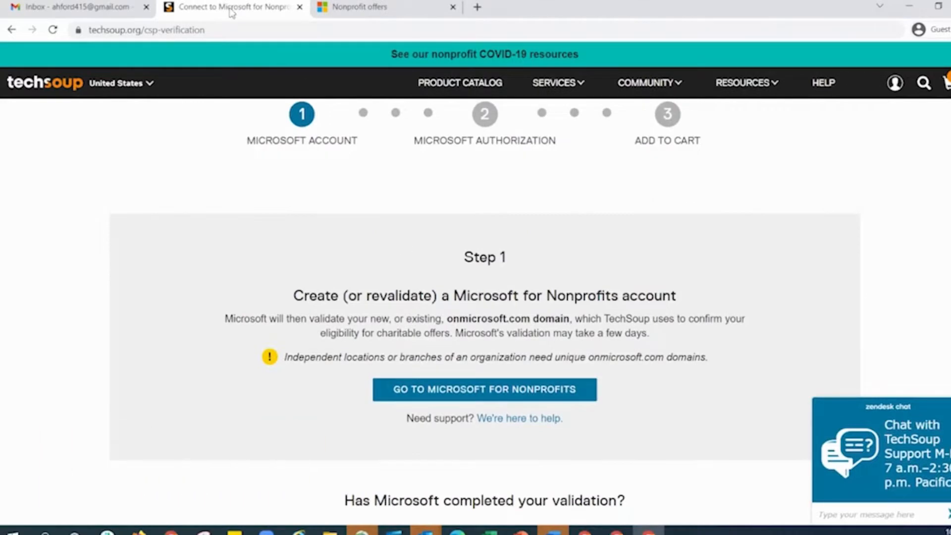
pyautogui.click(450, 393)
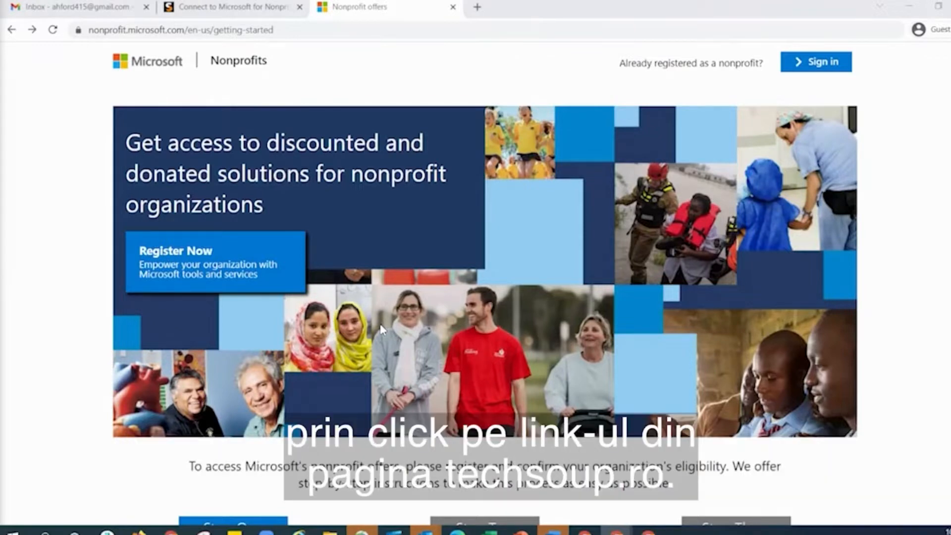
# Step: Start registration and enter the contact's first, middle and last name with Administrative job title
pyautogui.click(227, 269)
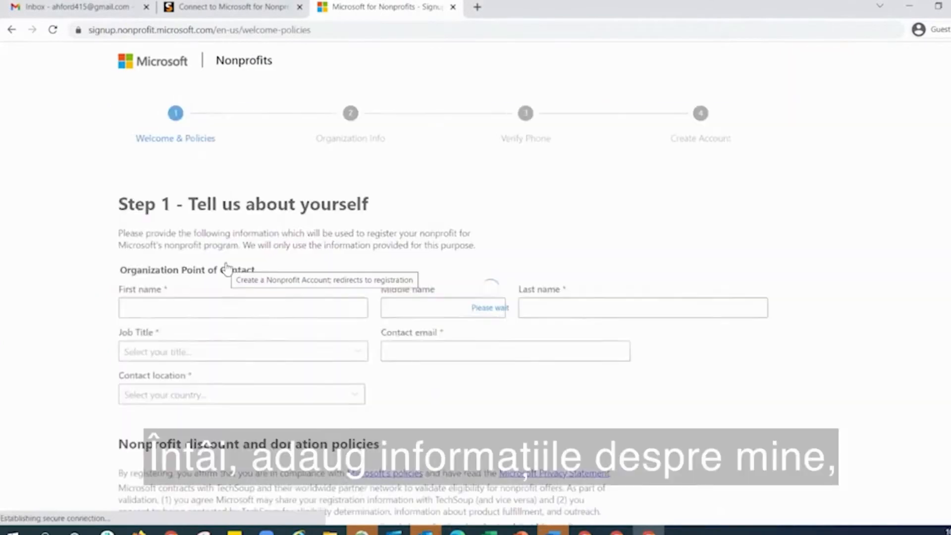
pyautogui.click(224, 311)
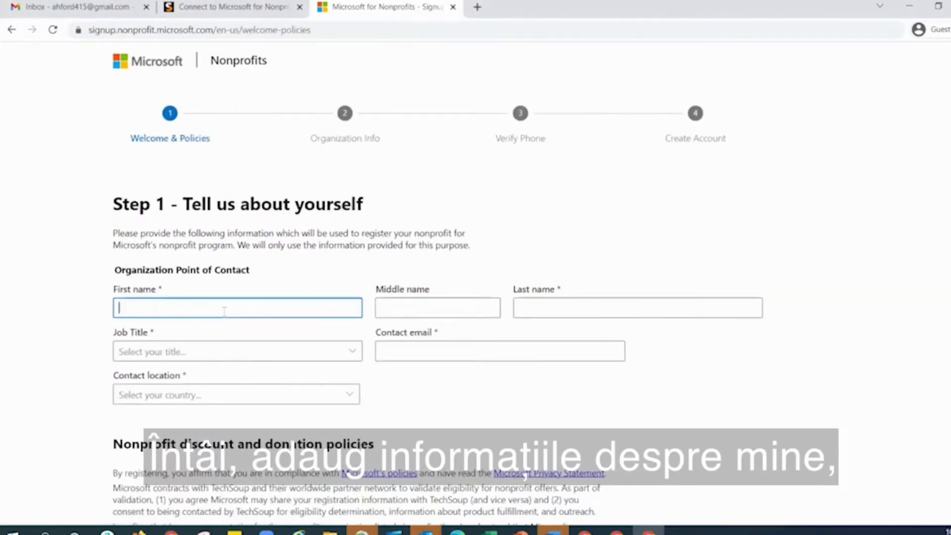
pyautogui.press('Tab')
pyautogui.press('Tab')
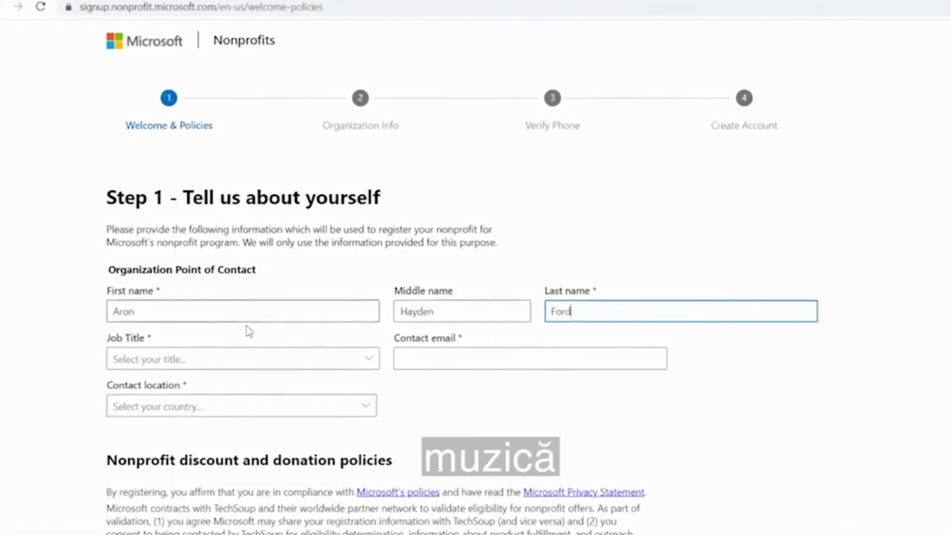
pyautogui.press('Tab')
pyautogui.press('a')
# Step: Enter the contact's e-mail, set location to United States, opt in to offers, and submit
pyautogui.click(443, 358)
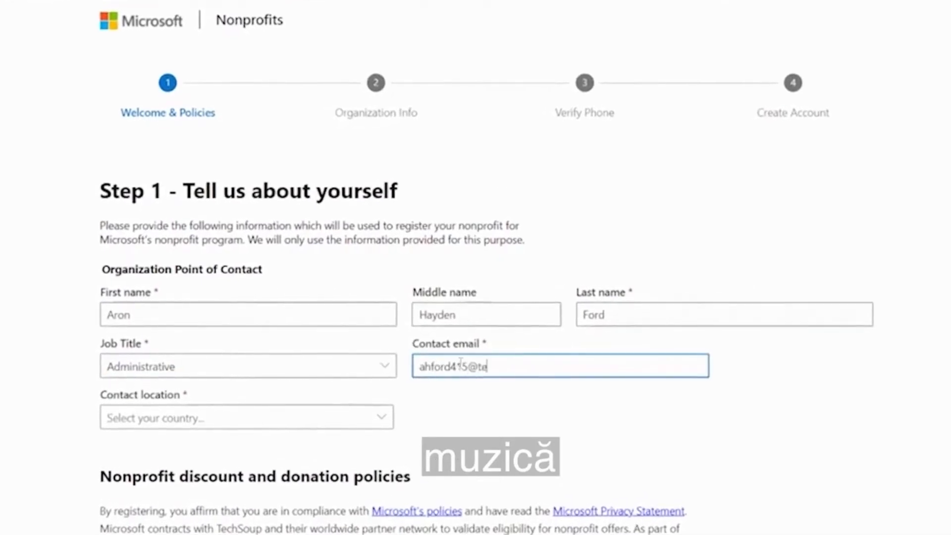
pyautogui.click(379, 419)
pyautogui.scroll(-15, 424, 458)
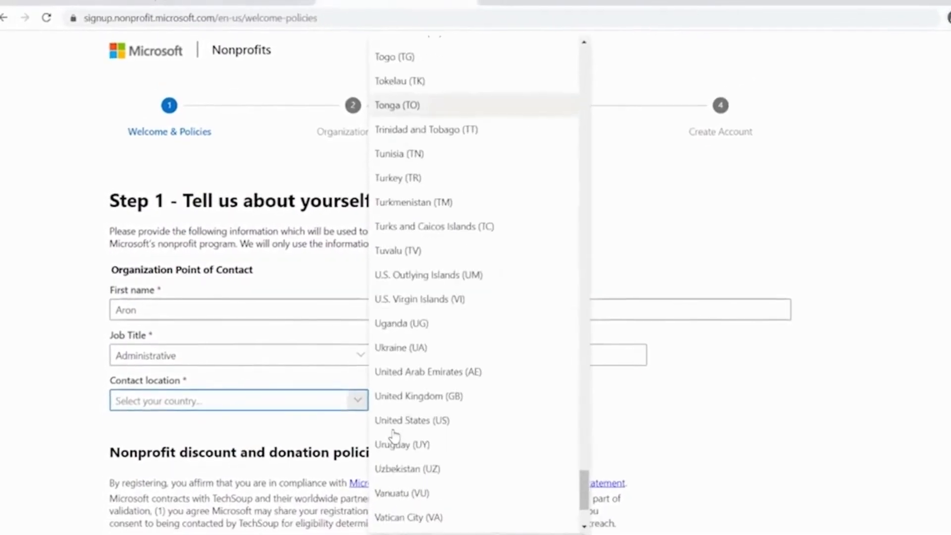
pyautogui.click(395, 423)
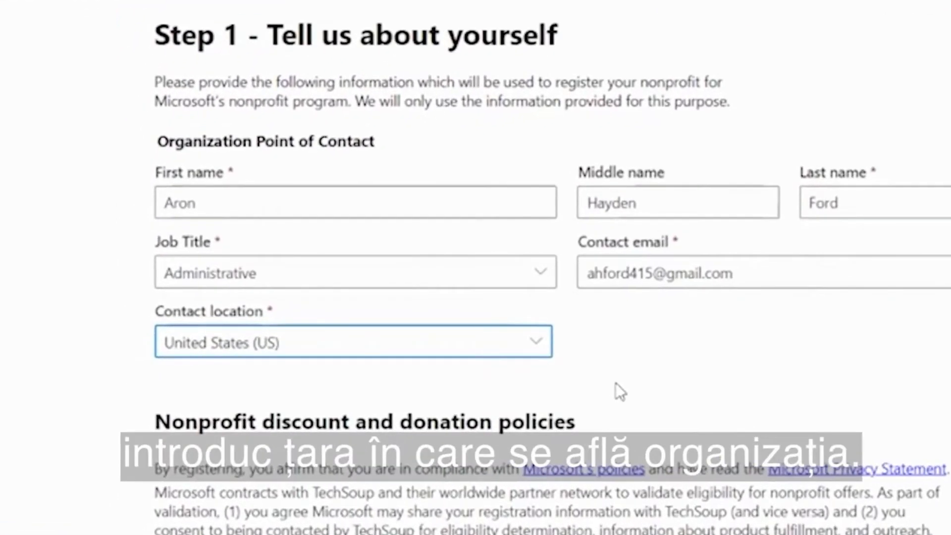
pyautogui.scroll(-8, 616, 382)
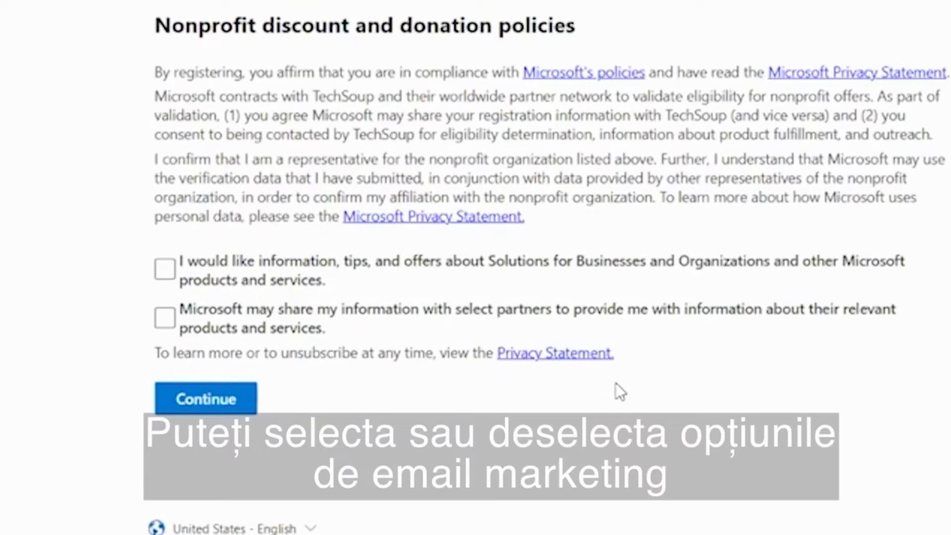
pyautogui.click(165, 269)
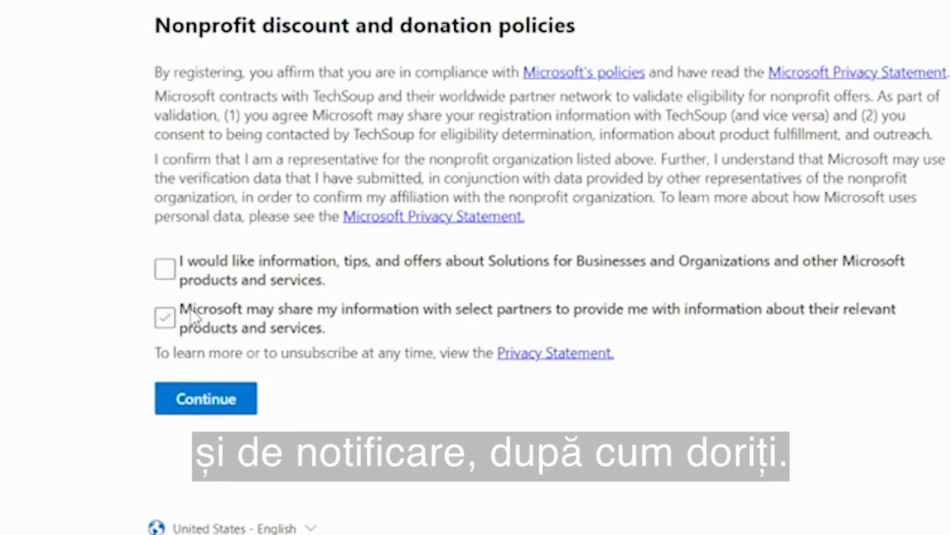
pyautogui.click(207, 398)
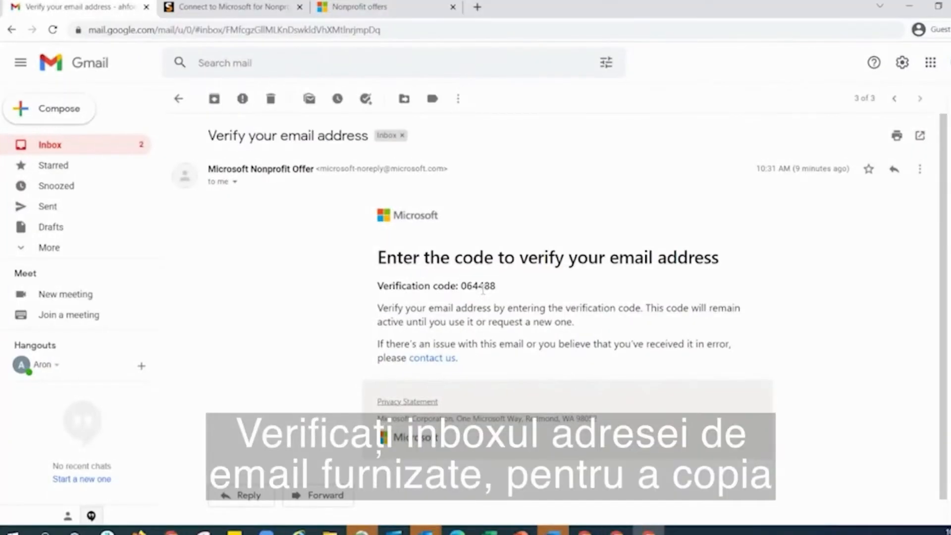
# Step: Copy the verification code from the Gmail message, paste it into the code box, and verify
pyautogui.rightClick(483, 290)
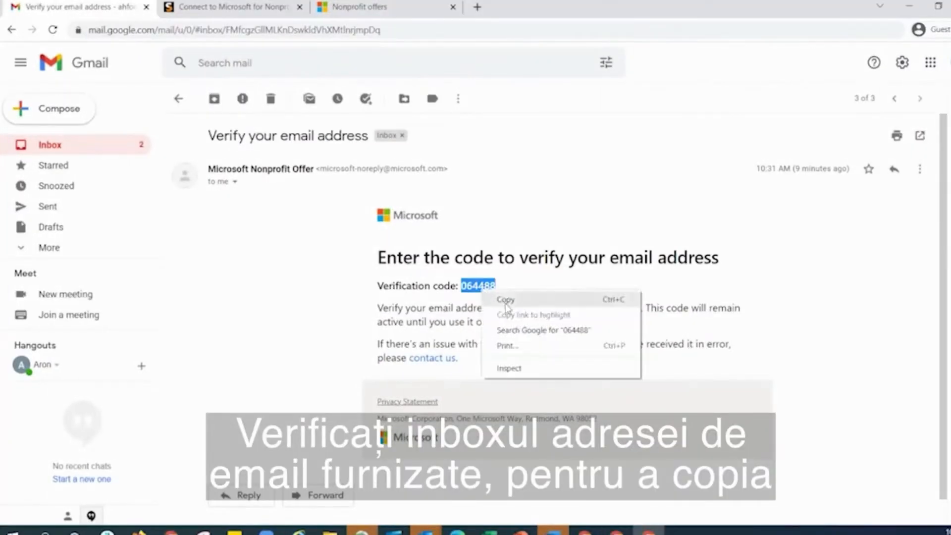
pyautogui.click(506, 302)
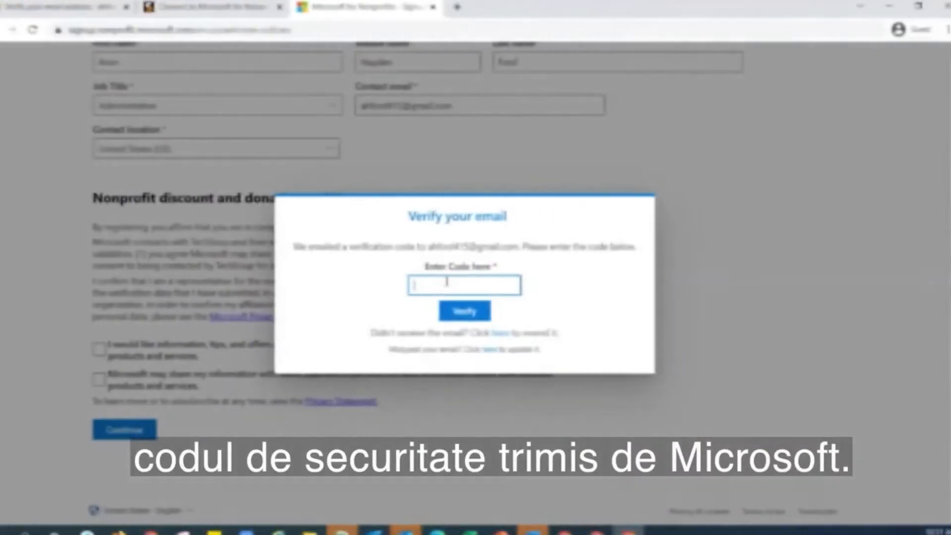
pyautogui.rightClick(467, 286)
pyautogui.click(500, 382)
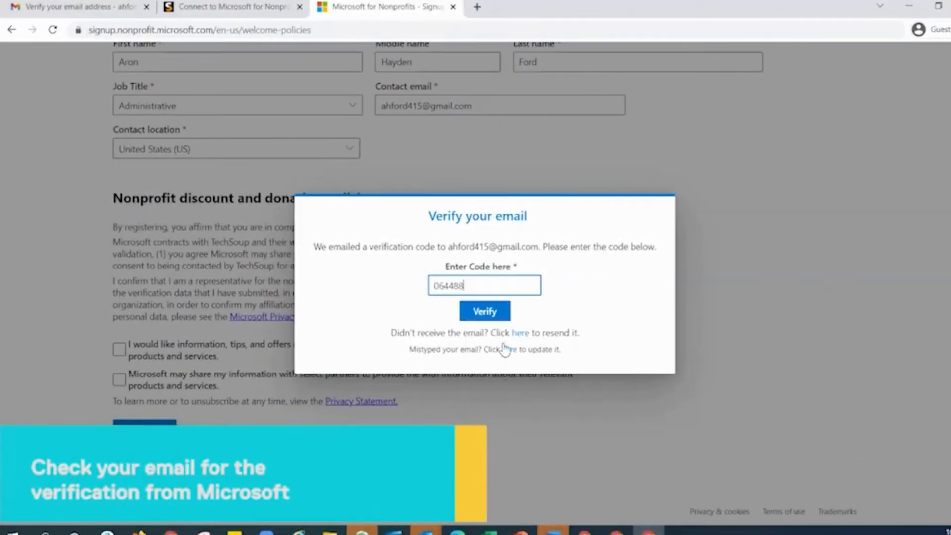
pyautogui.click(487, 305)
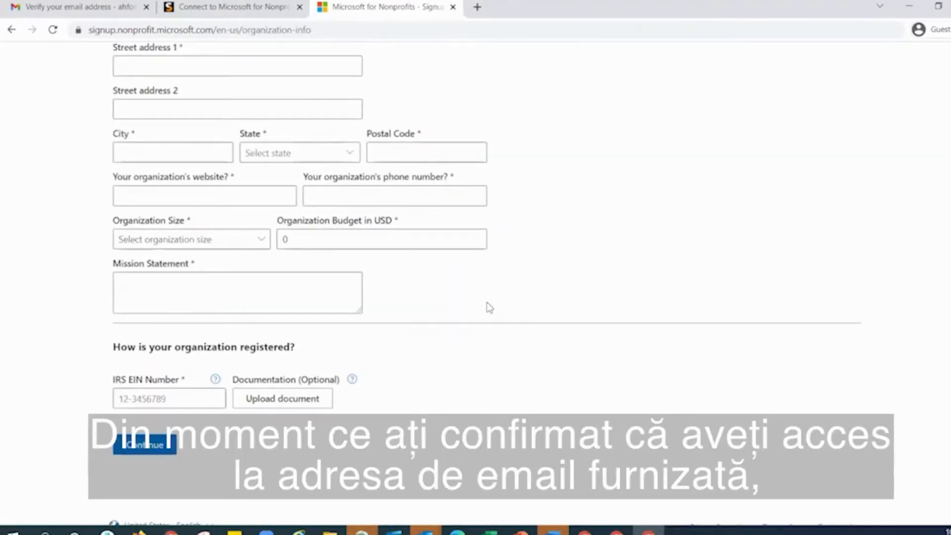
# Step: Enter the organization's legal name and its street address, city, California state and postal code
pyautogui.scroll(5, 486, 303)
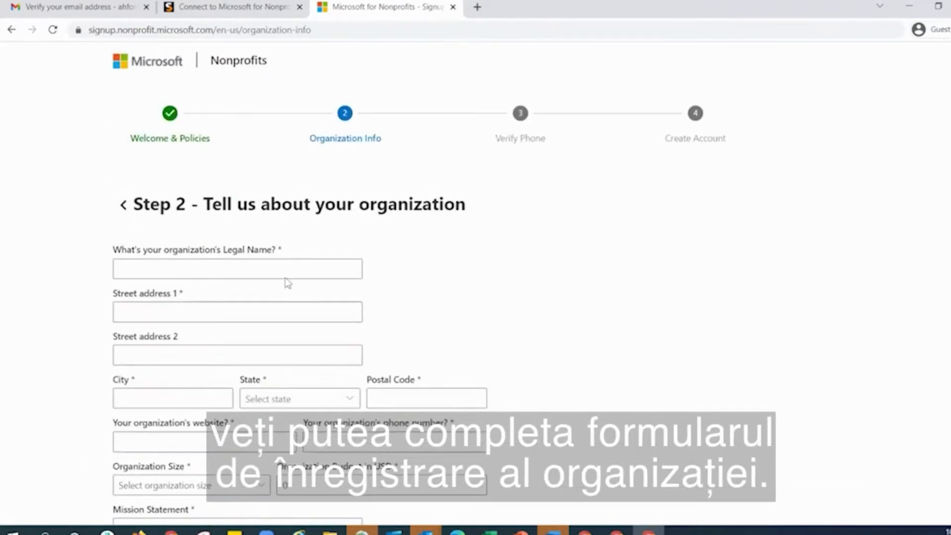
pyautogui.write('SOUP O')
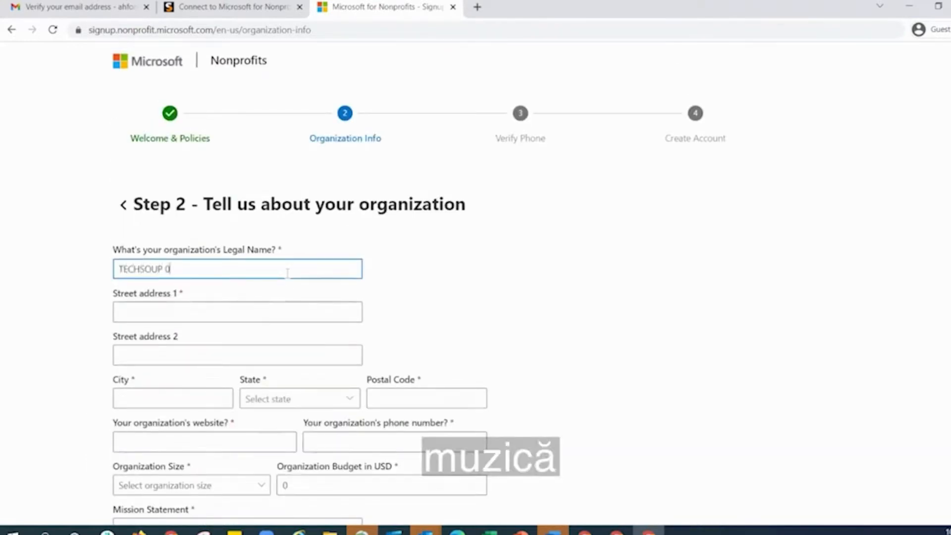
pyautogui.write('7122021')
pyautogui.click(165, 268)
pyautogui.write('Aron')
pyautogui.click(256, 309)
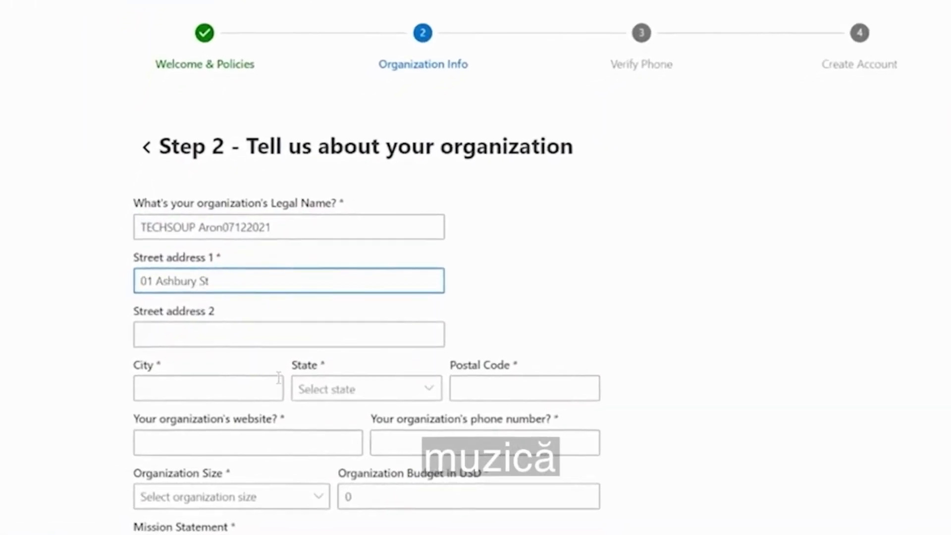
pyautogui.click(270, 386)
pyautogui.write('San Francisco')
pyautogui.click(366, 389)
pyautogui.click(480, 74)
pyautogui.press('Tab')
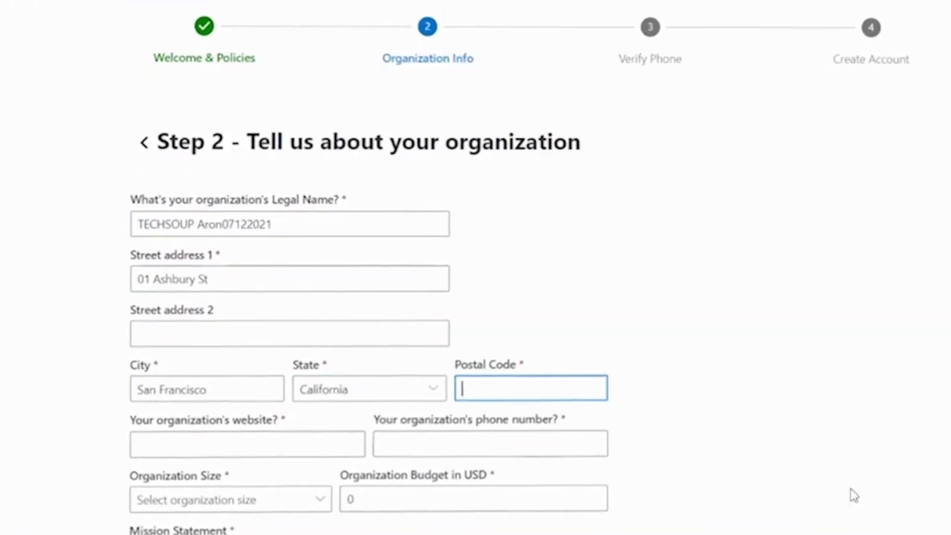
pyautogui.write('94117')
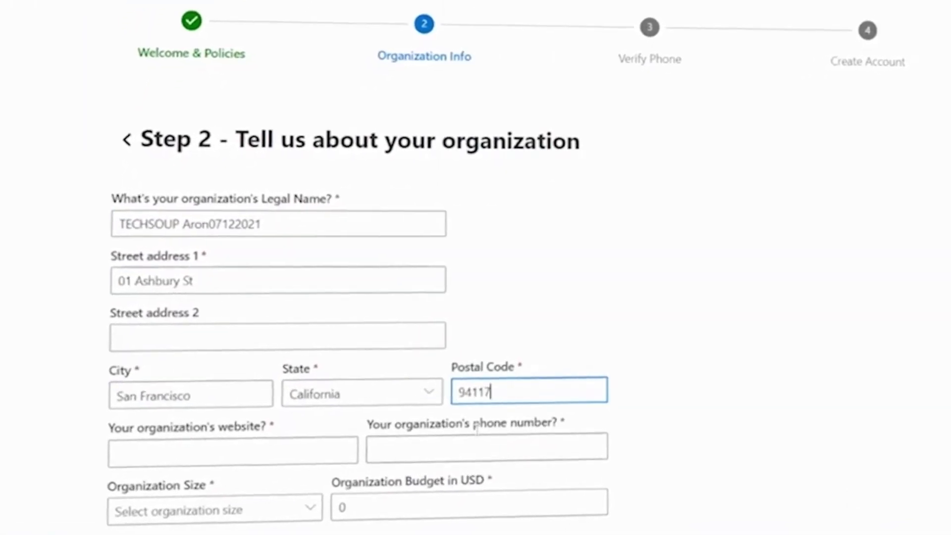
# Step: Add website nowebsite.org, 51-100 people, budget 100000, mission statement and IRS EIN, then submit
pyautogui.press('Tab')
pyautogui.write('nowebsite.org')
pyautogui.press('Tab')
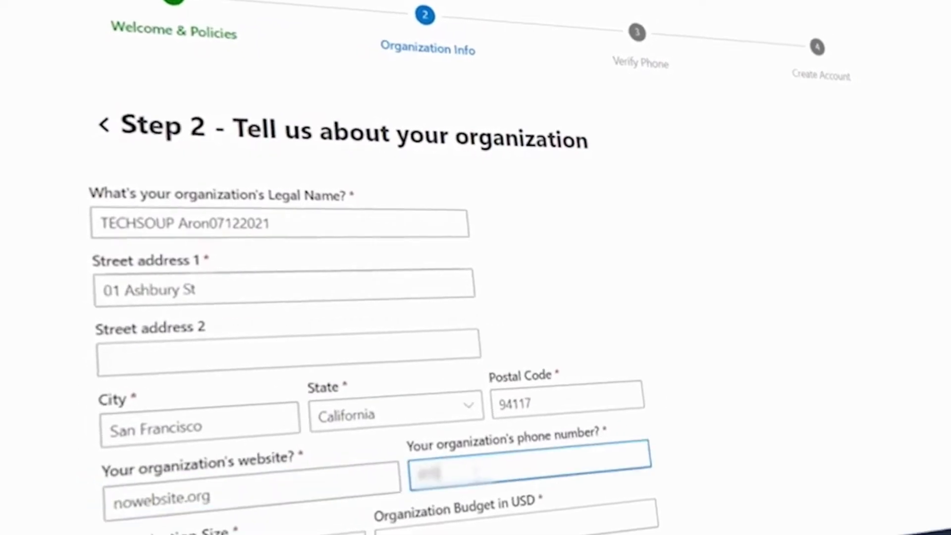
pyautogui.click(322, 471)
pyautogui.click(429, 425)
pyautogui.write('100')
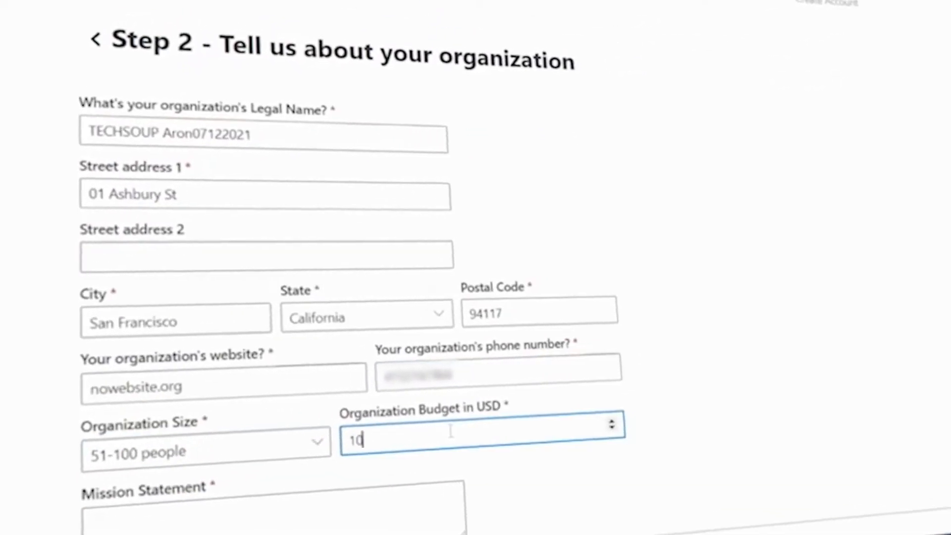
pyautogui.write('000')
pyautogui.click(419, 483)
pyautogui.write('To help other No')
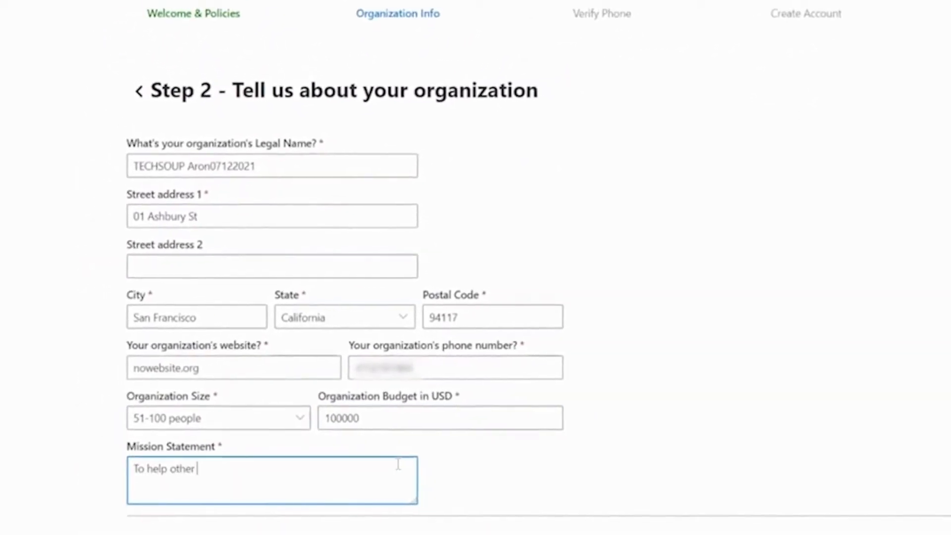
pyautogui.write('nprofits with tech.')
pyautogui.scroll(-3, 396, 446)
pyautogui.click(205, 457)
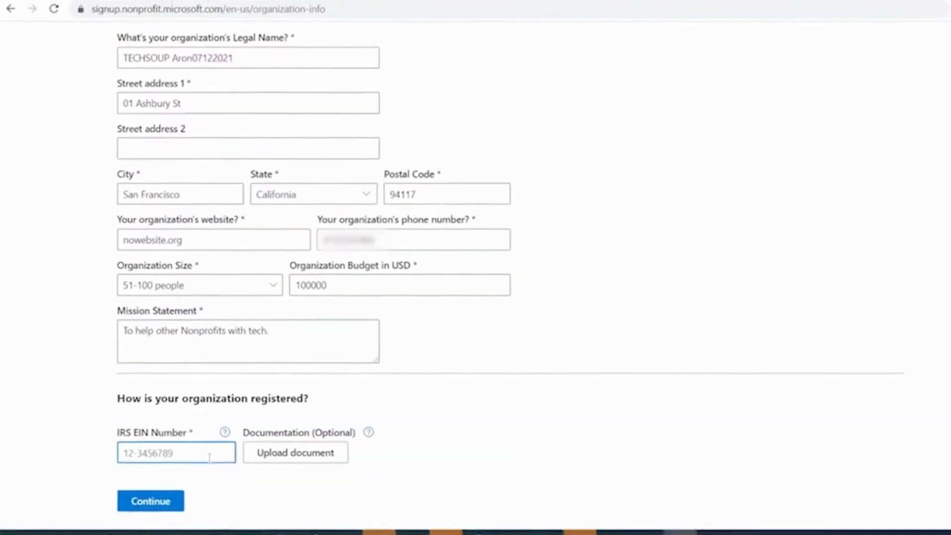
pyautogui.write('99-9999999')
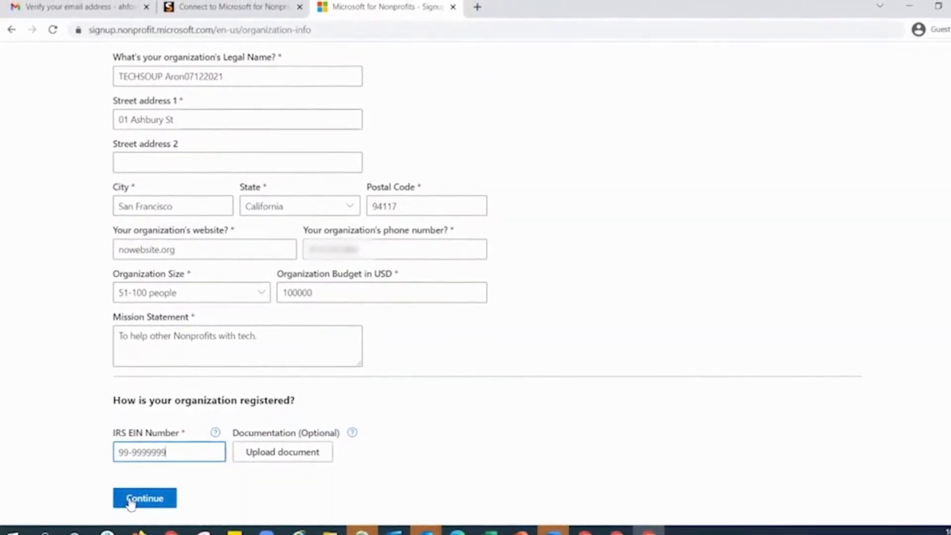
pyautogui.click(142, 500)
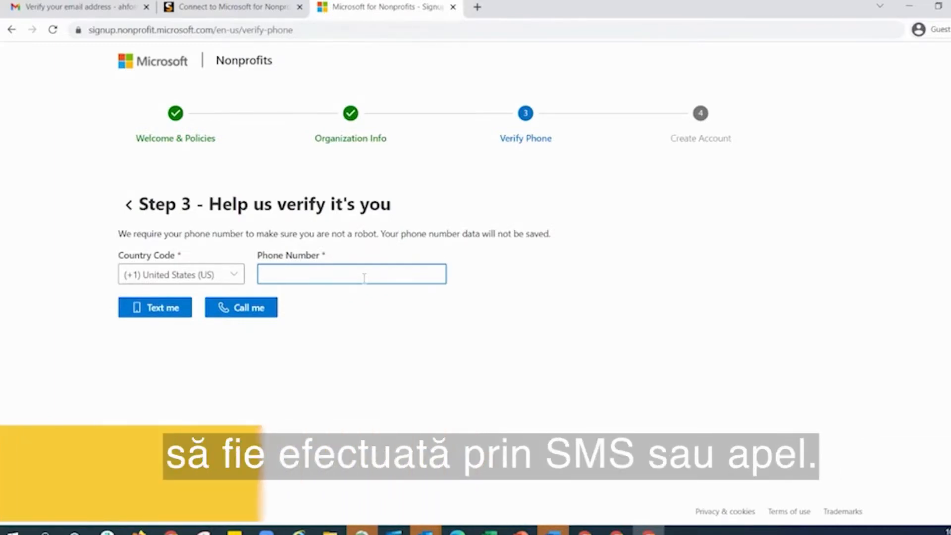
# Step: Text a verification code to the phone and verify it with the received code
pyautogui.click(163, 312)
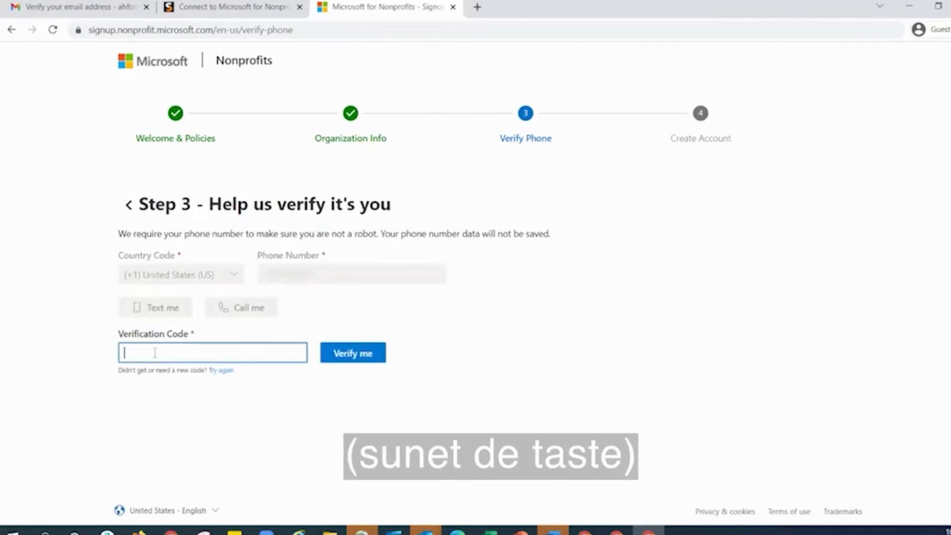
pyautogui.click(350, 354)
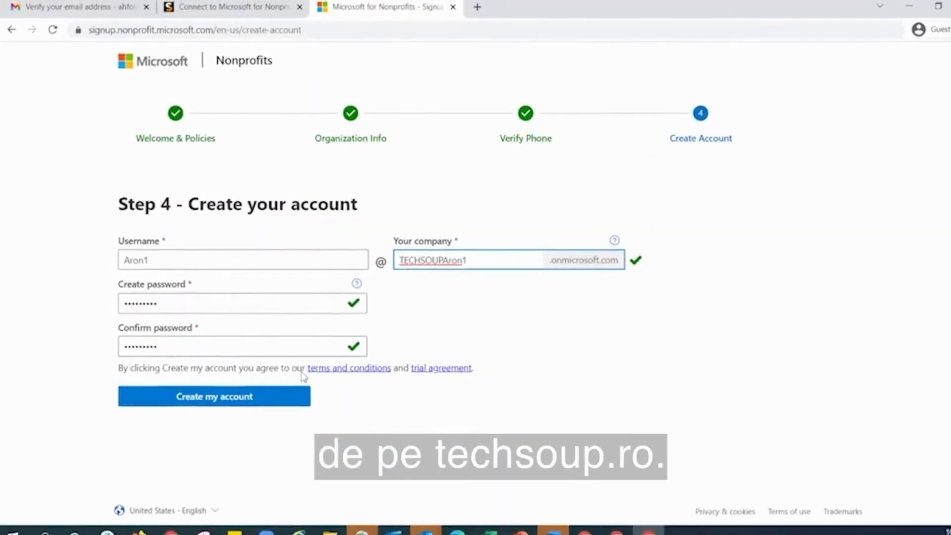
# Step: Create the nonprofit account, removing the trailing digit from the company domain after it proves taken
pyautogui.click(240, 399)
pyautogui.click(494, 259)
pyautogui.press('BackSpace')
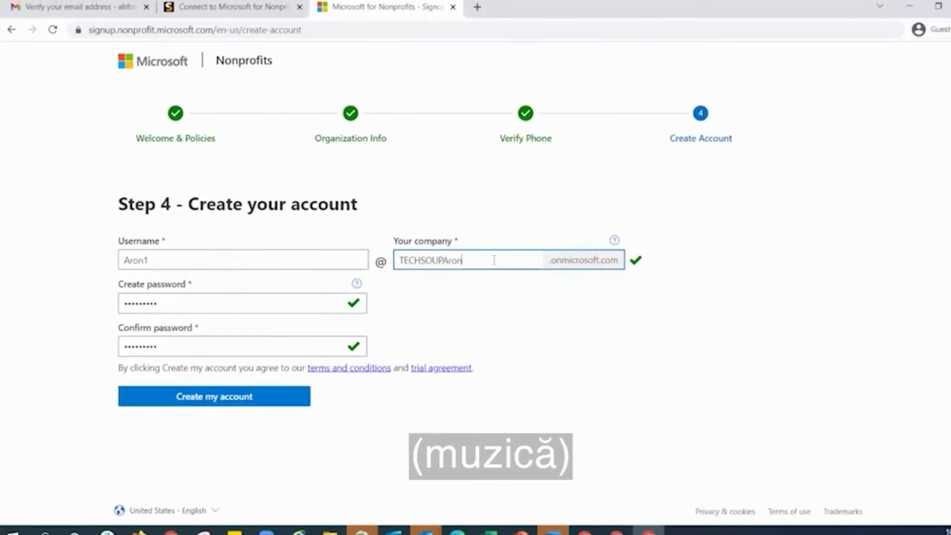
pyautogui.click(160, 399)
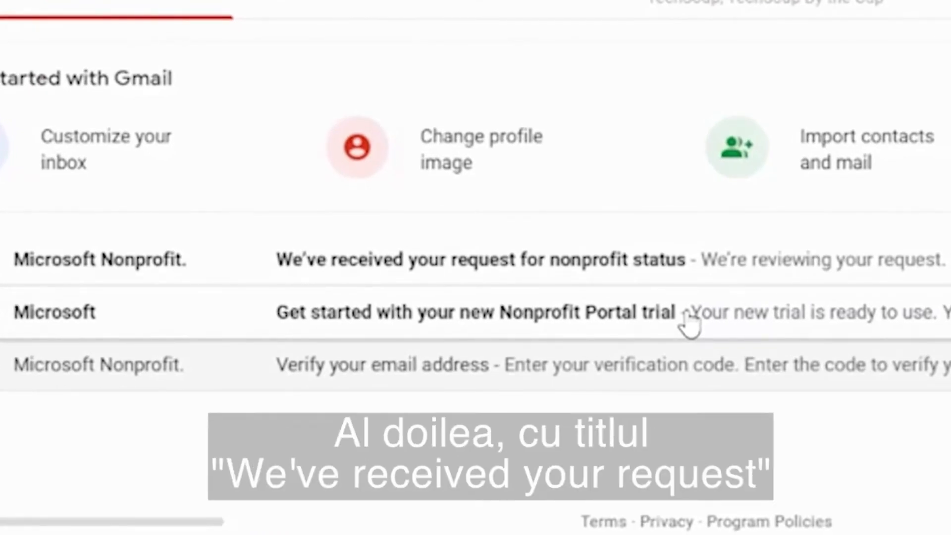
# Step: Open the nonprofit status request email and select the account username and onmicrosoft domain
pyautogui.click(379, 267)
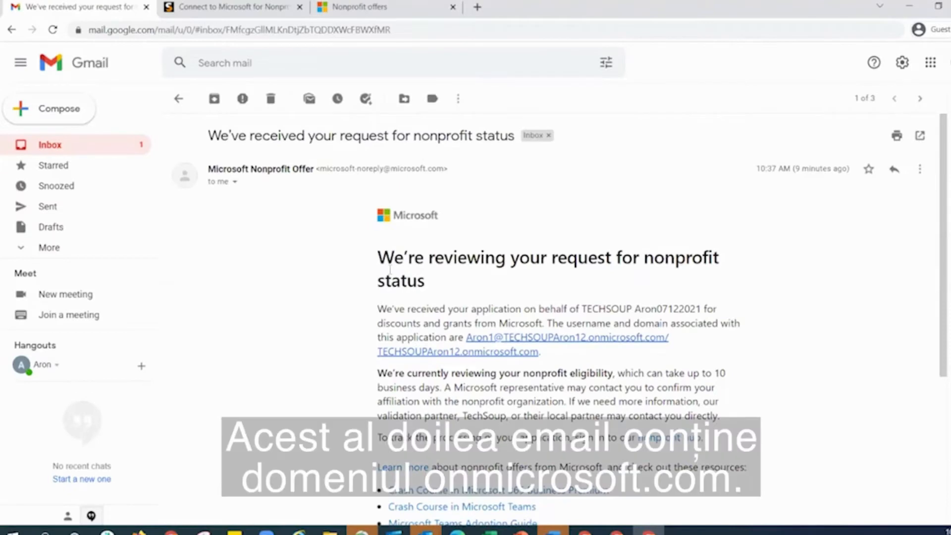
pyautogui.scroll(-2, 576, 362)
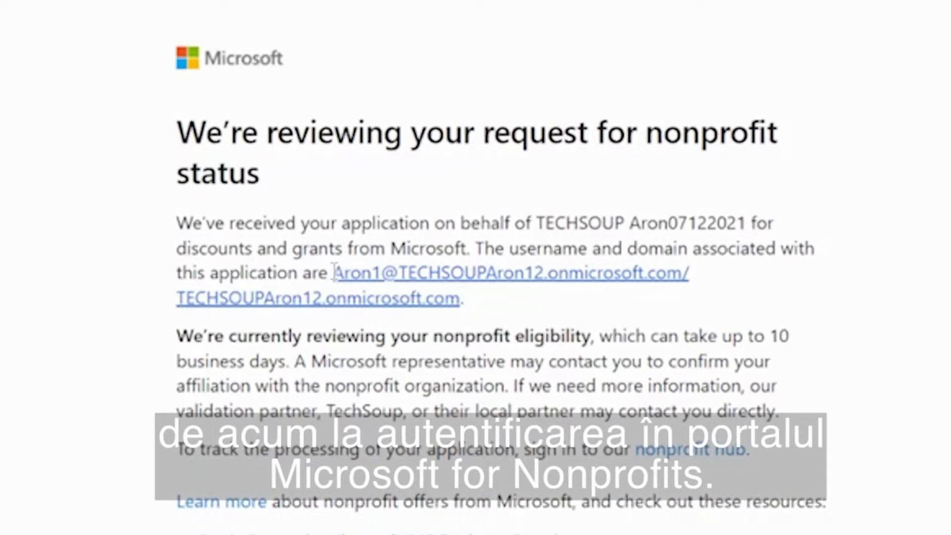
pyautogui.moveTo(412, 273); pyautogui.dragTo(623, 281)
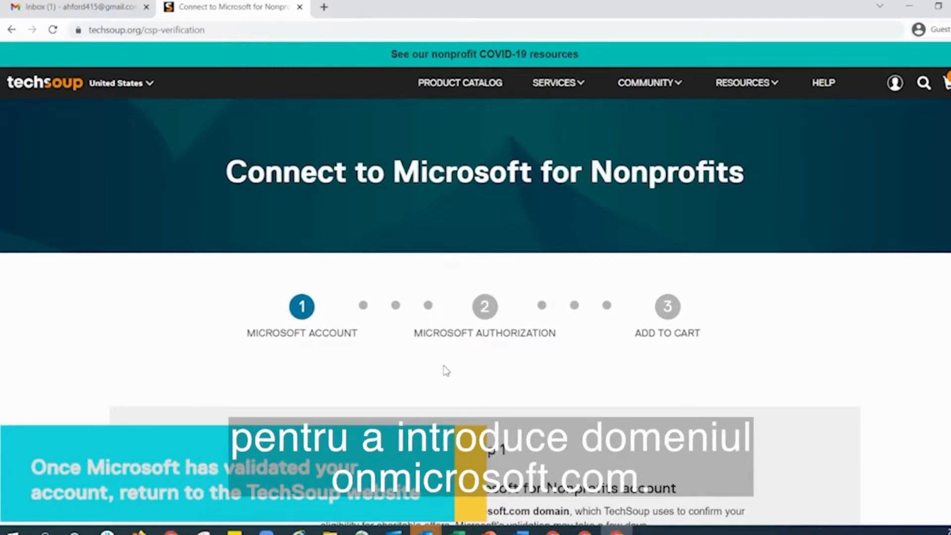
# Step: Enter exampletesttest as the validated onmicrosoft.com domain in TechSoup
pyautogui.scroll(-9, 446, 370)
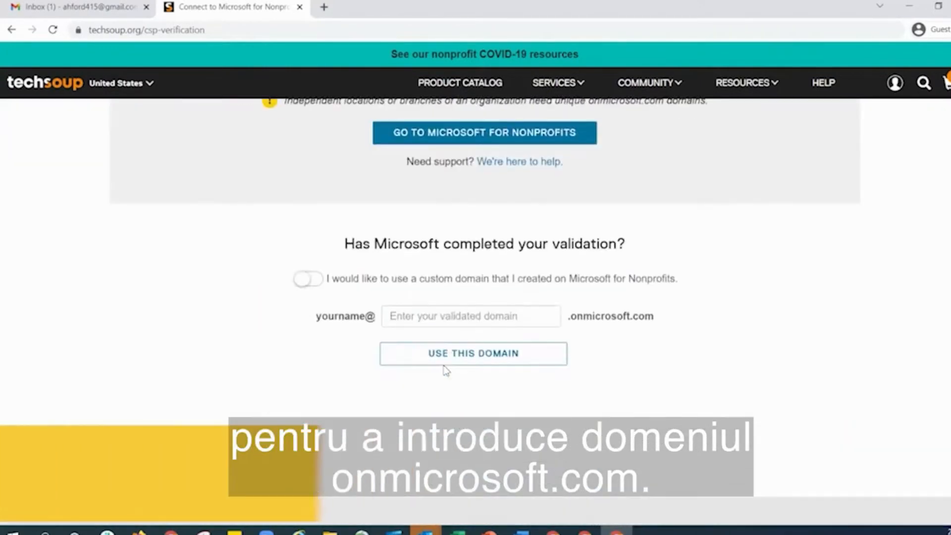
pyautogui.click(429, 319)
pyautogui.write('exampletesttest')
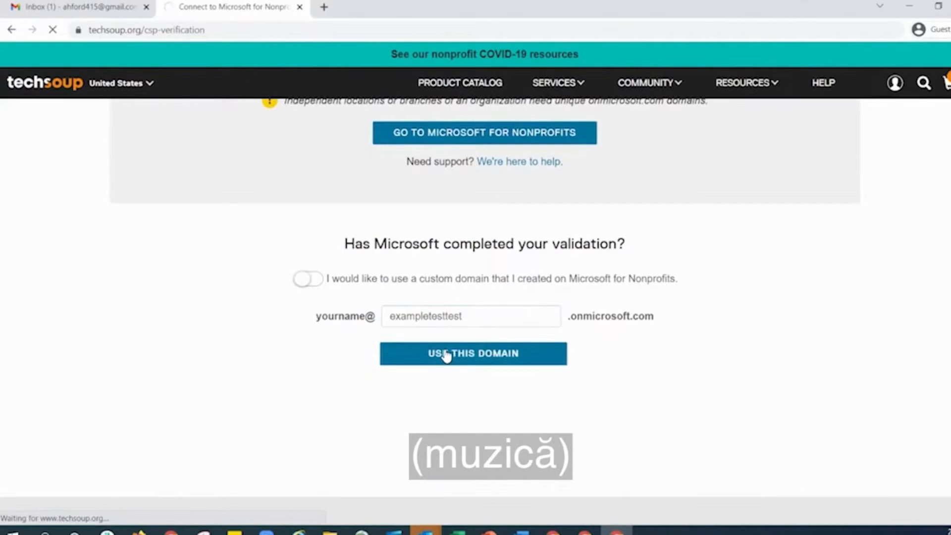
pyautogui.scroll(-5, 465, 363)
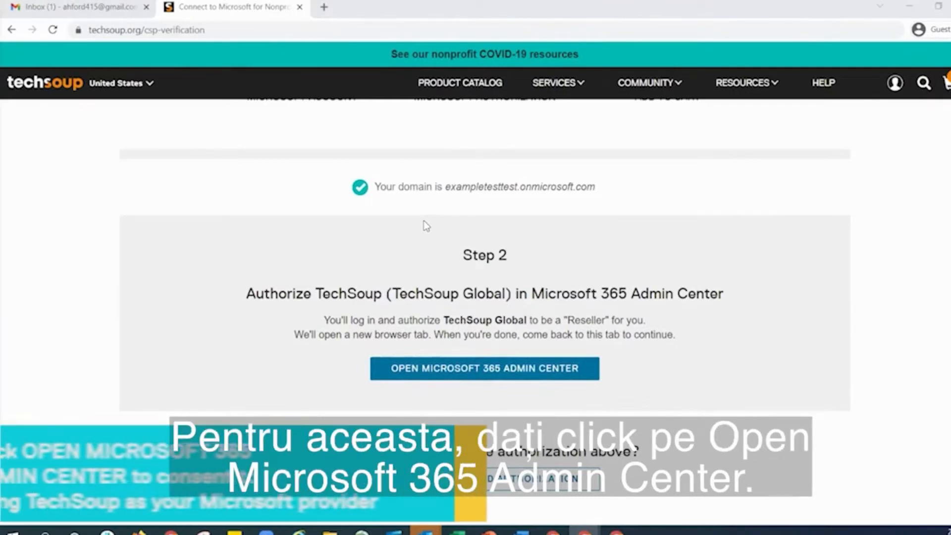
pyautogui.scroll(-2, 424, 221)
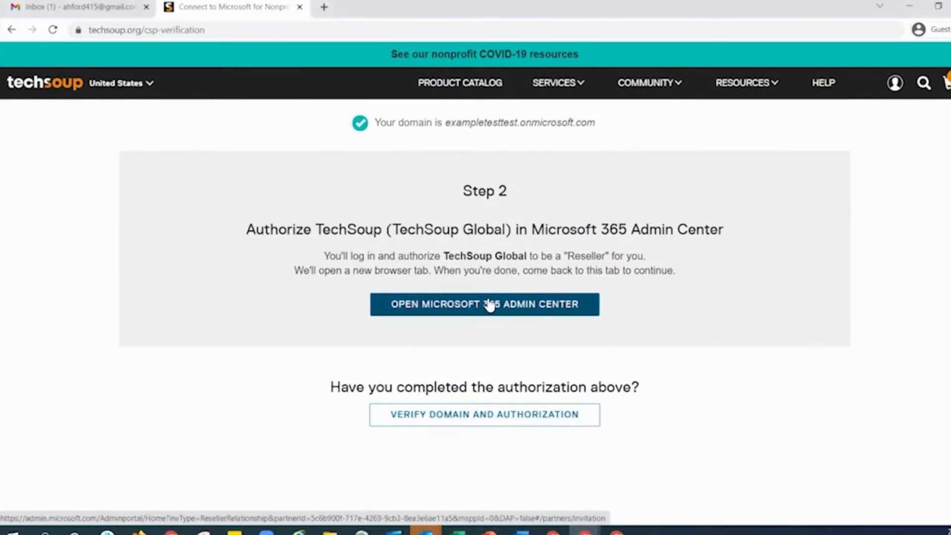
# Step: Sign in to Microsoft 365 admin center as admin and authorize TechSoup Global as Reseller
pyautogui.click(489, 305)
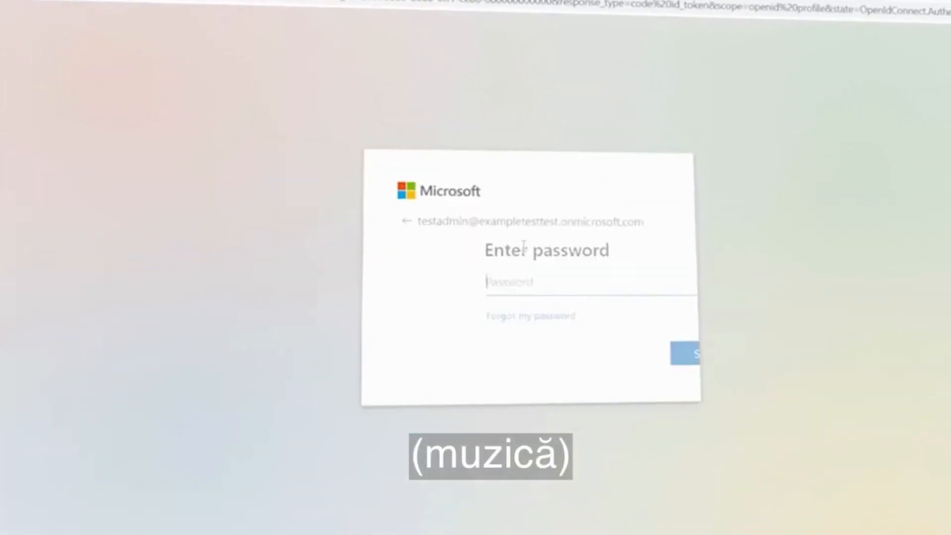
pyautogui.rightClick(565, 285)
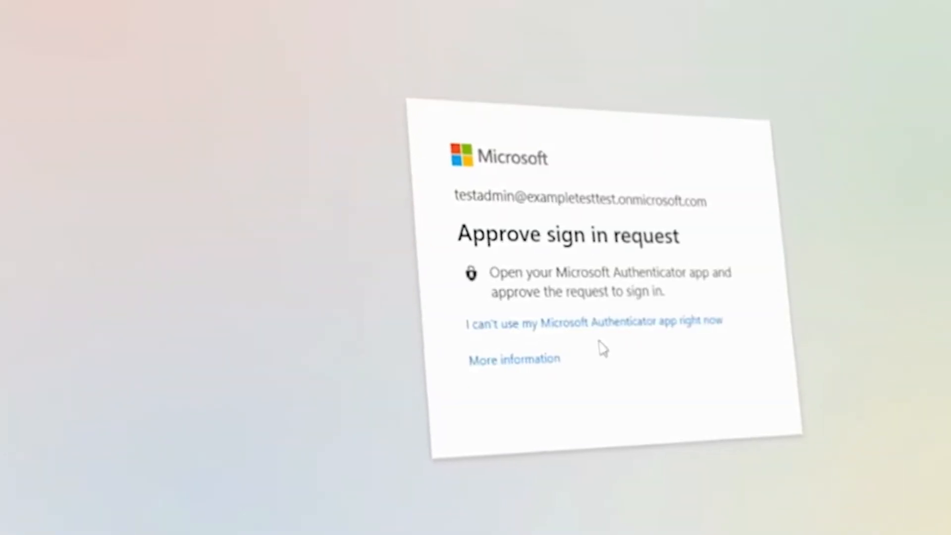
pyautogui.click(722, 393)
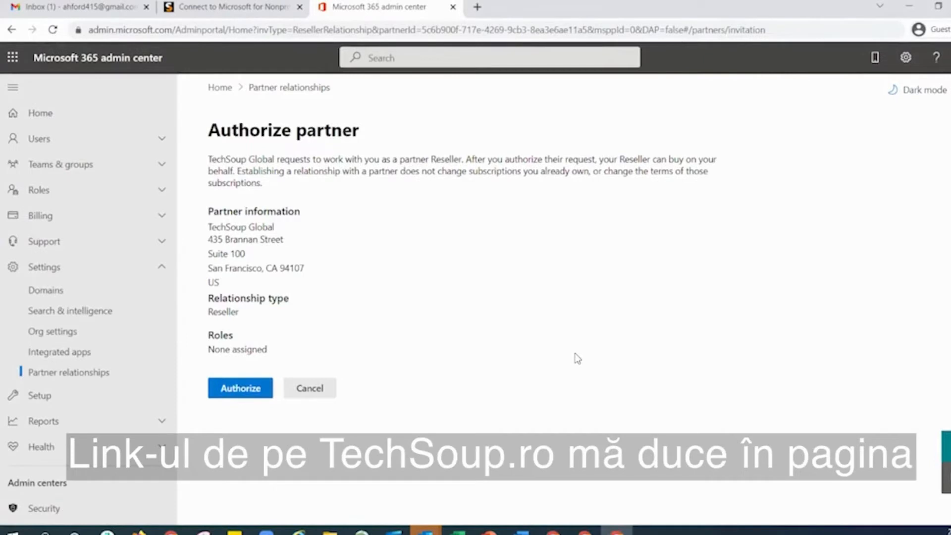
pyautogui.click(252, 389)
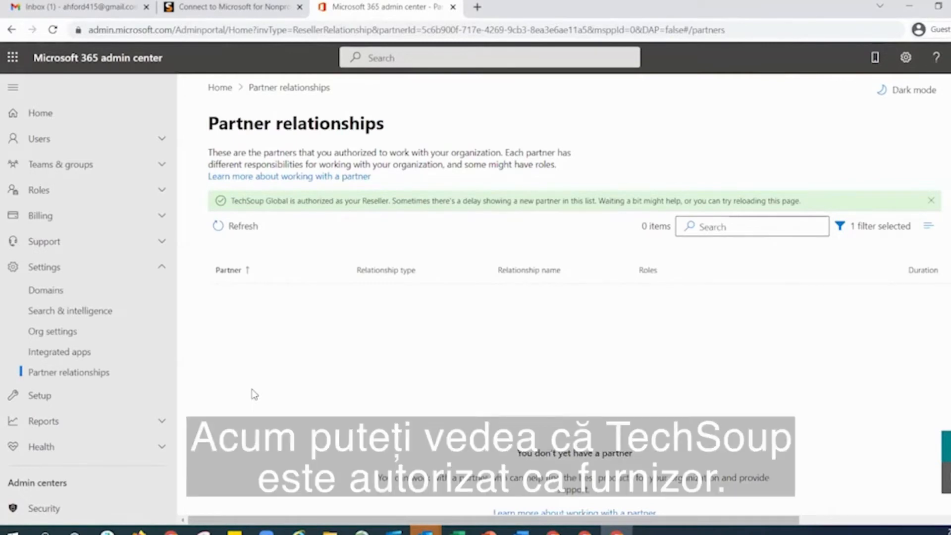
pyautogui.click(230, 10)
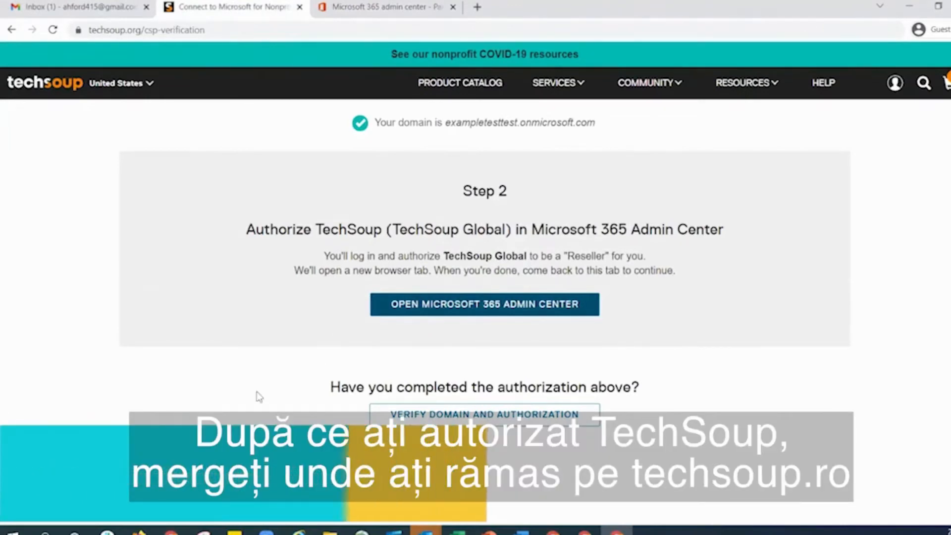
# Step: Submit the domain and TechSoup authorization check for the Access request
pyautogui.scroll(-5, 256, 391)
pyautogui.scroll(3, 257, 392)
pyautogui.click(437, 290)
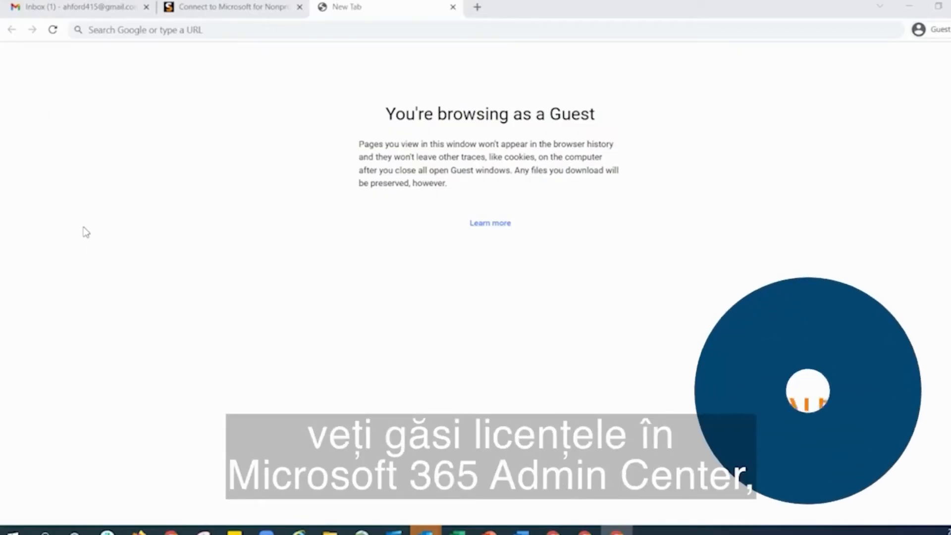
# Step: Go to admin.microsoft.com in the new tab
pyautogui.click(238, 30)
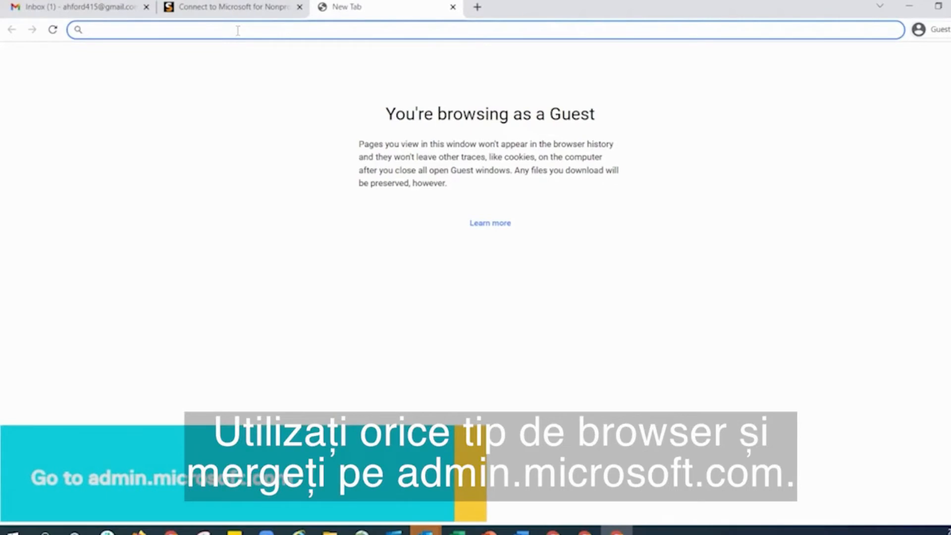
pyautogui.write('admin.microsoft.com')
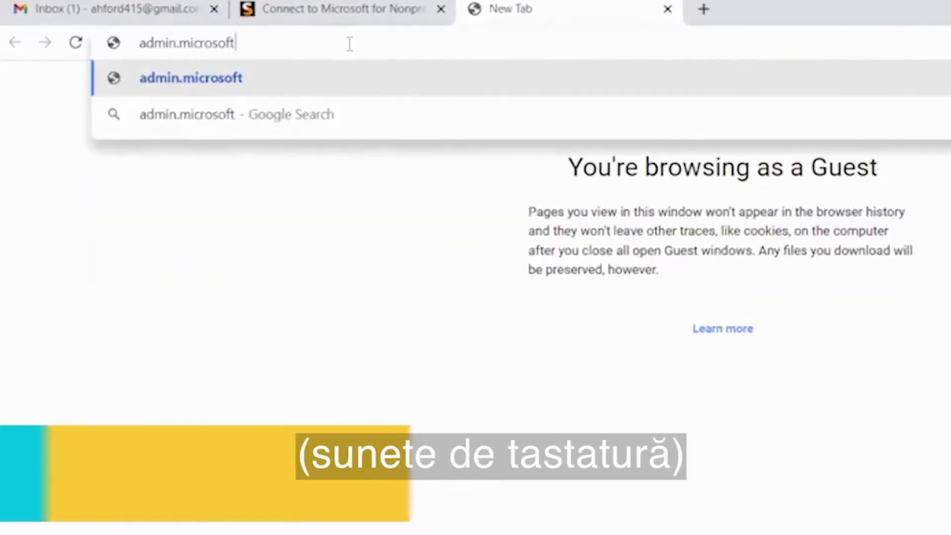
pyautogui.press('Return')
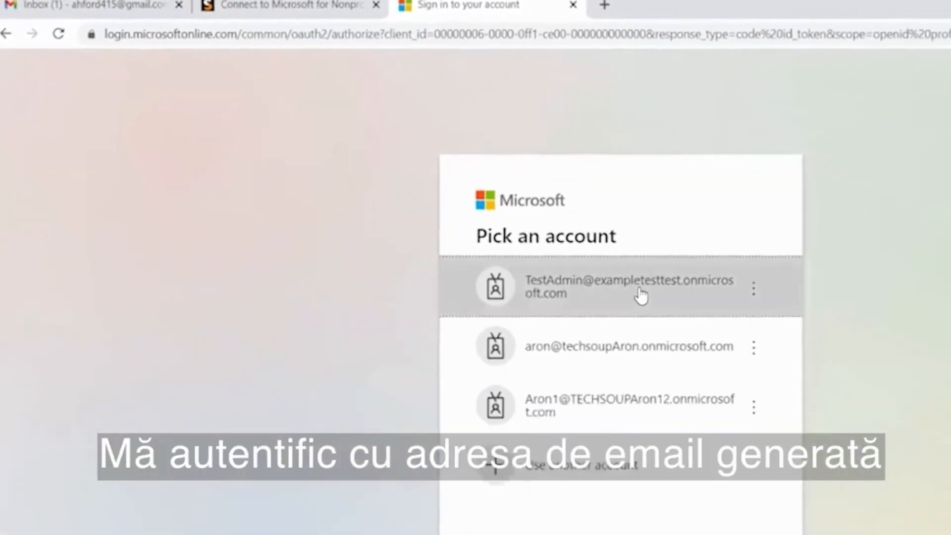
# Step: Sign in as the tenant admin with the saved password and stay signed in
pyautogui.click(531, 242)
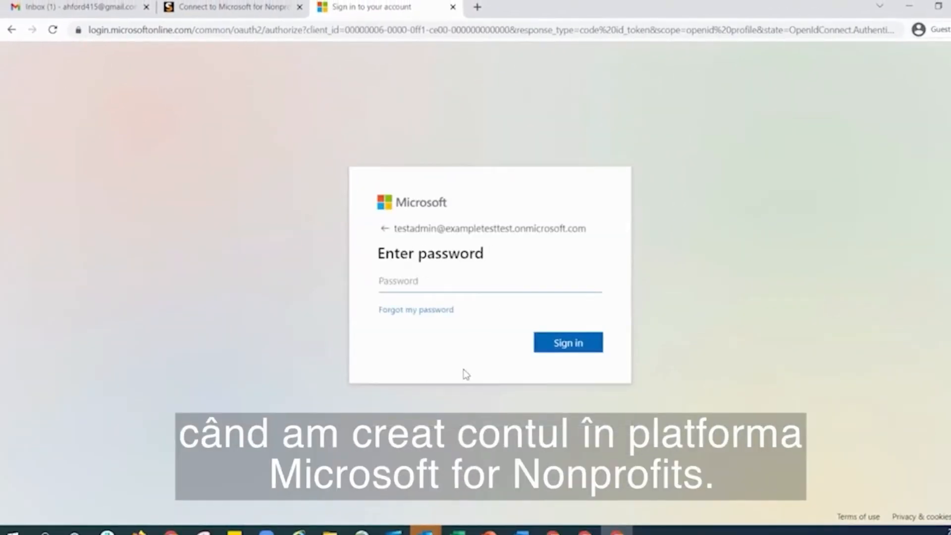
pyautogui.rightClick(467, 283)
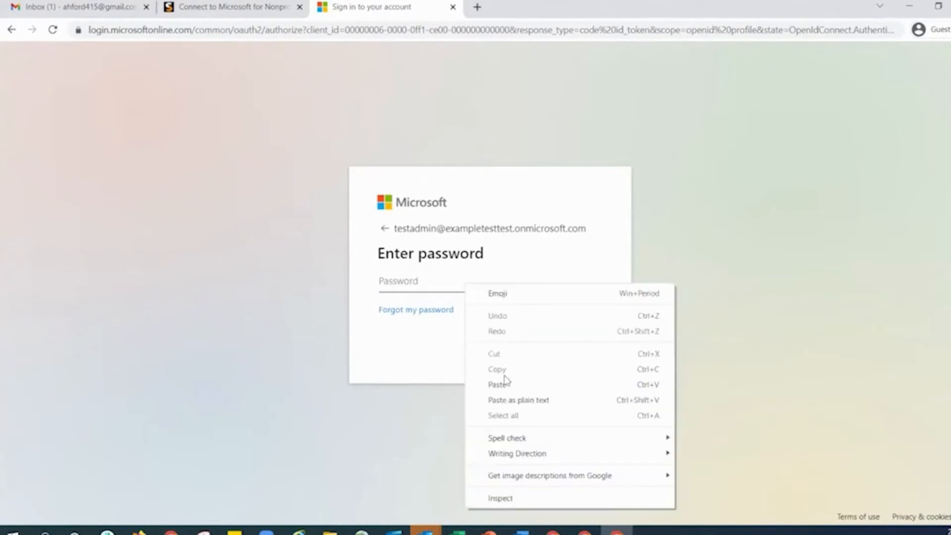
pyautogui.click(501, 382)
pyautogui.click(580, 341)
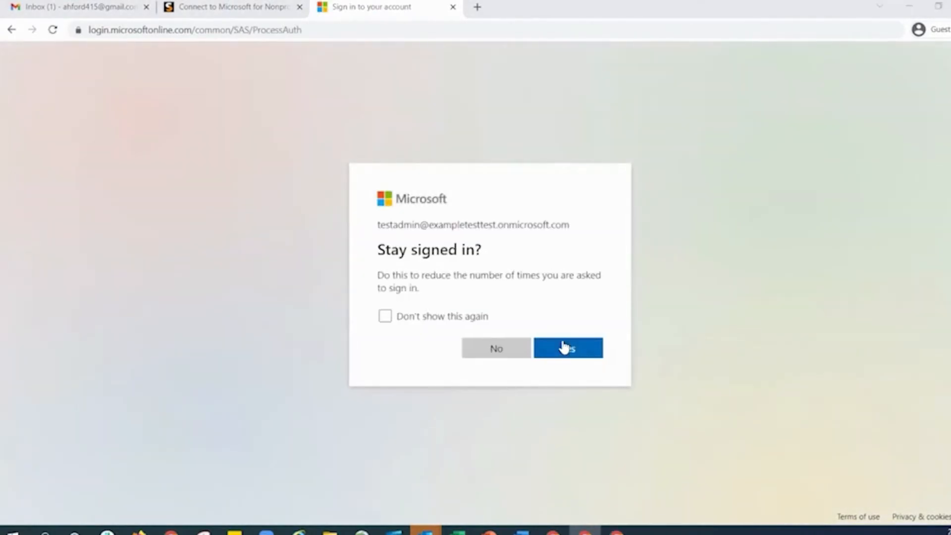
pyautogui.click(564, 347)
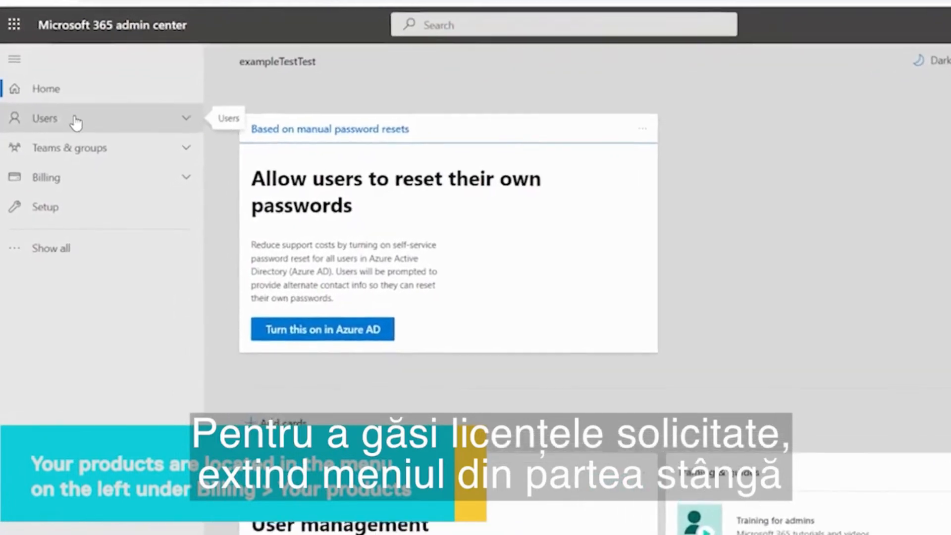
# Step: Open Billing > Your products to find Access LTSC 2021 under Software
pyautogui.click(60, 178)
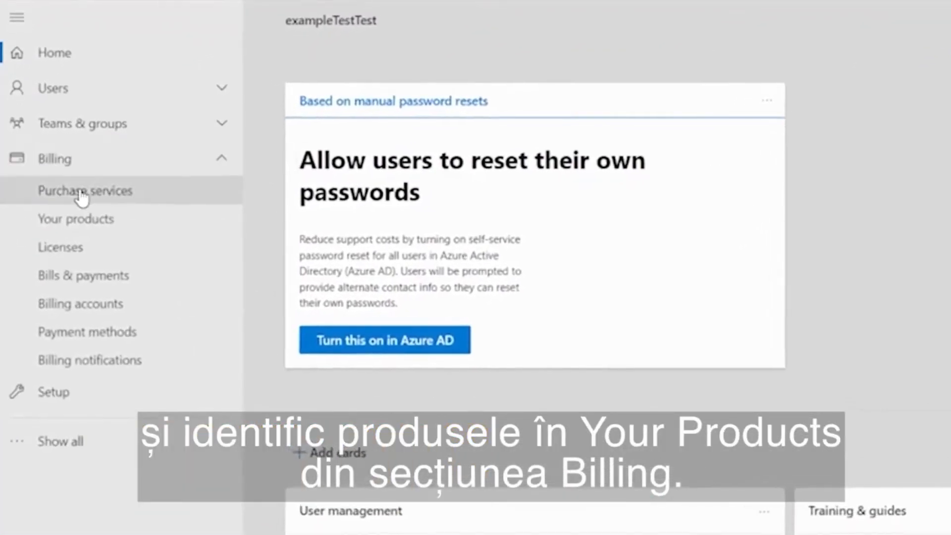
pyautogui.click(72, 225)
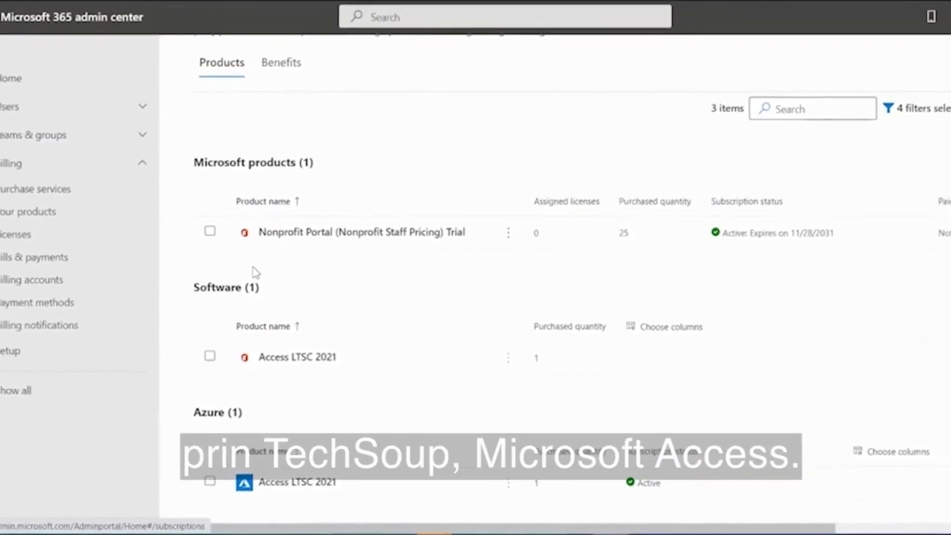
# Step: Download and launch the Access LTSC 2021 installer, then view its activation key
pyautogui.click(294, 371)
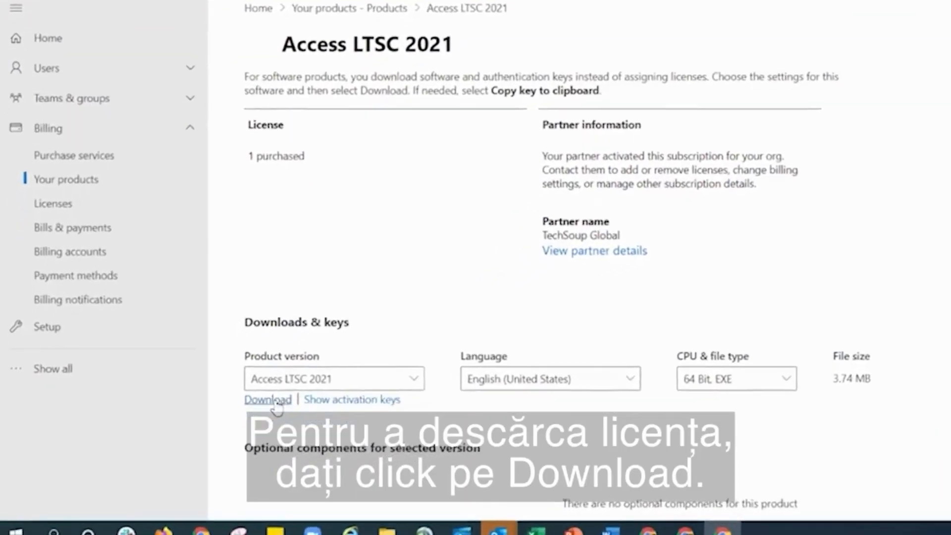
pyautogui.click(337, 373)
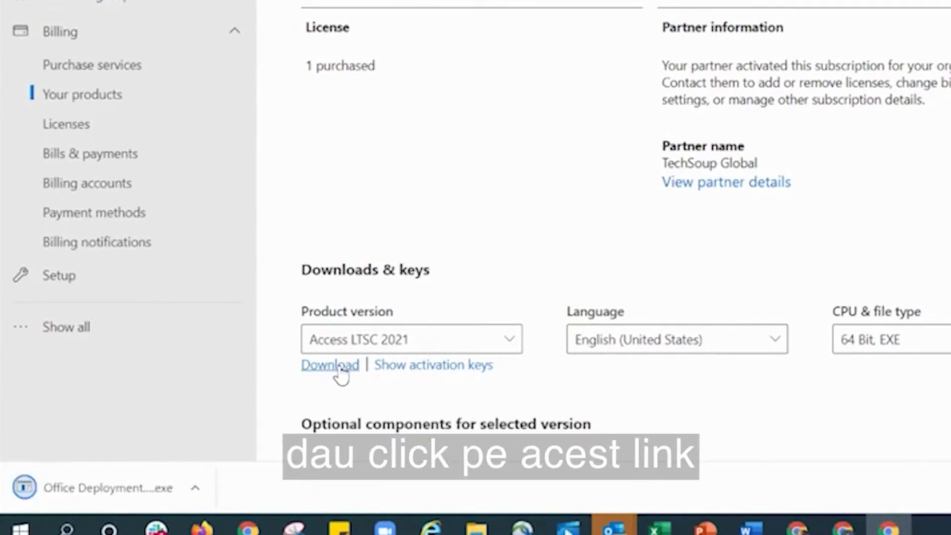
pyautogui.click(82, 491)
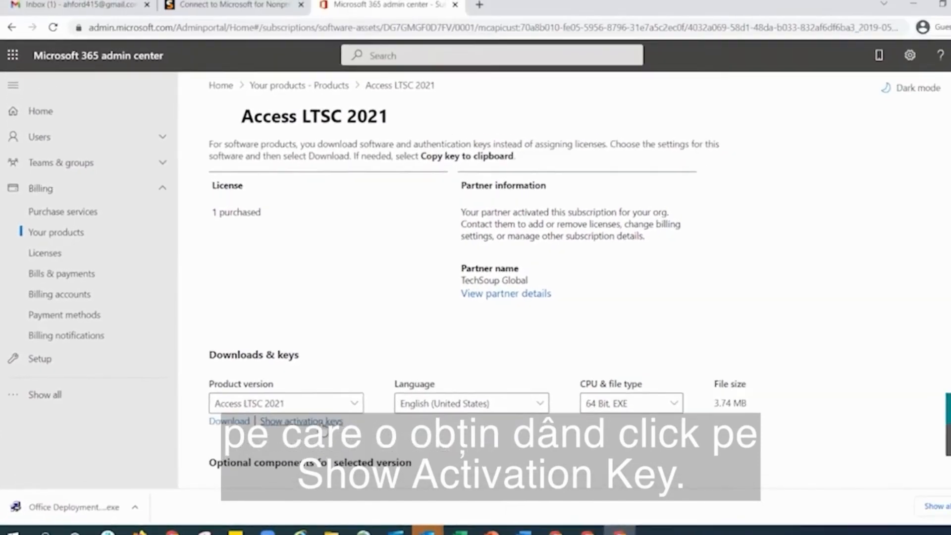
pyautogui.click(322, 424)
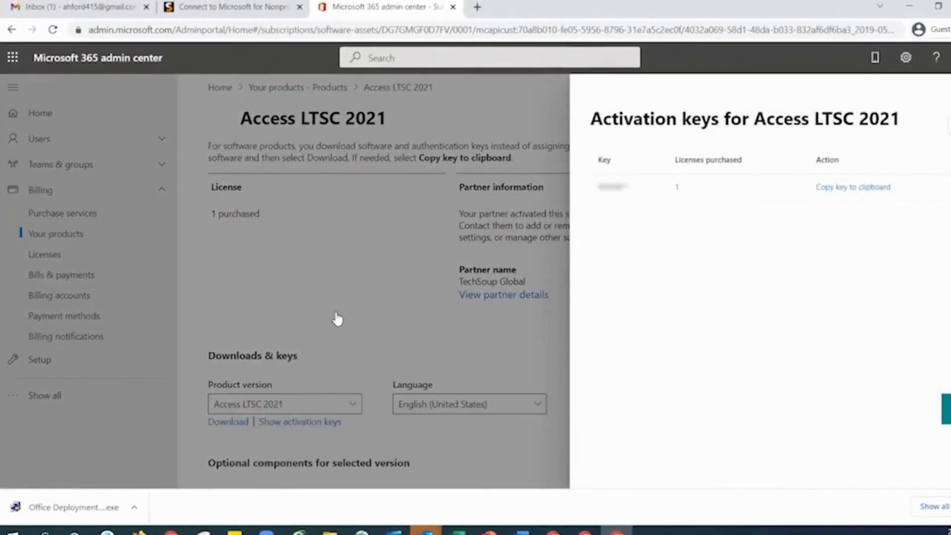
pyautogui.click(335, 313)
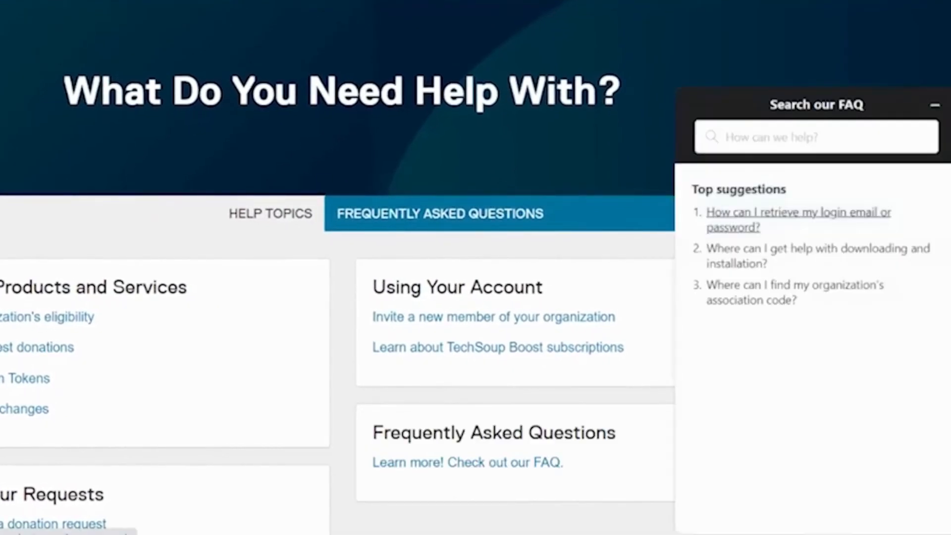
# Step: Search the TechSoup FAQ for 'Microsoft', then return to the homepage
pyautogui.click(792, 136)
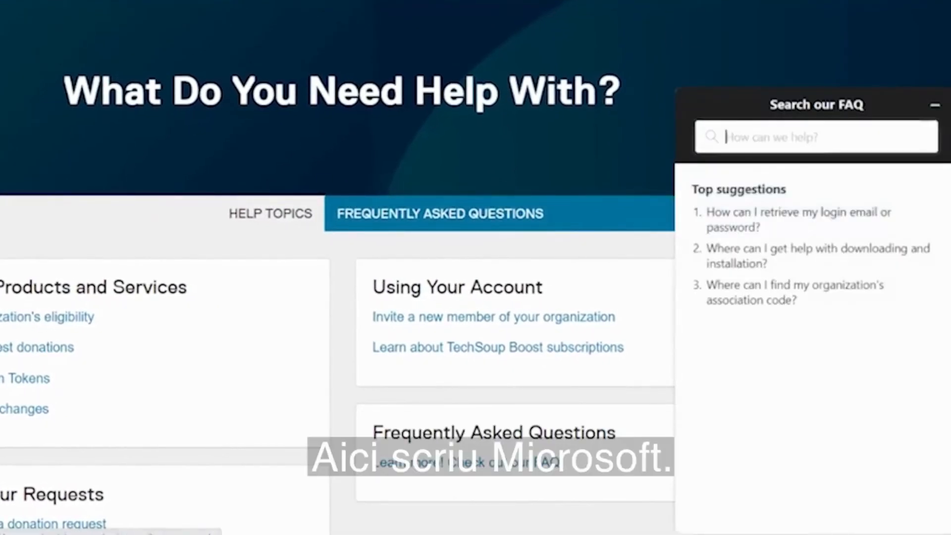
pyautogui.write('Microsoft')
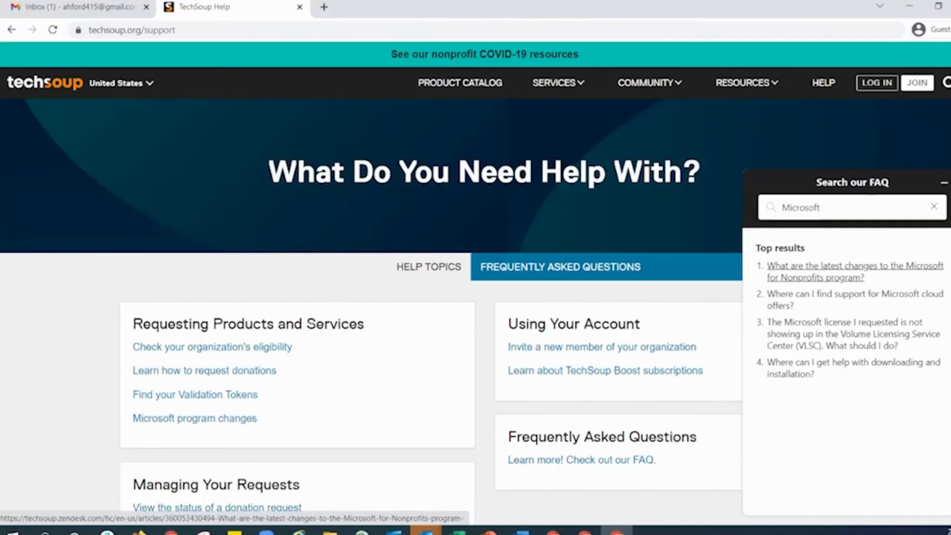
pyautogui.click(11, 30)
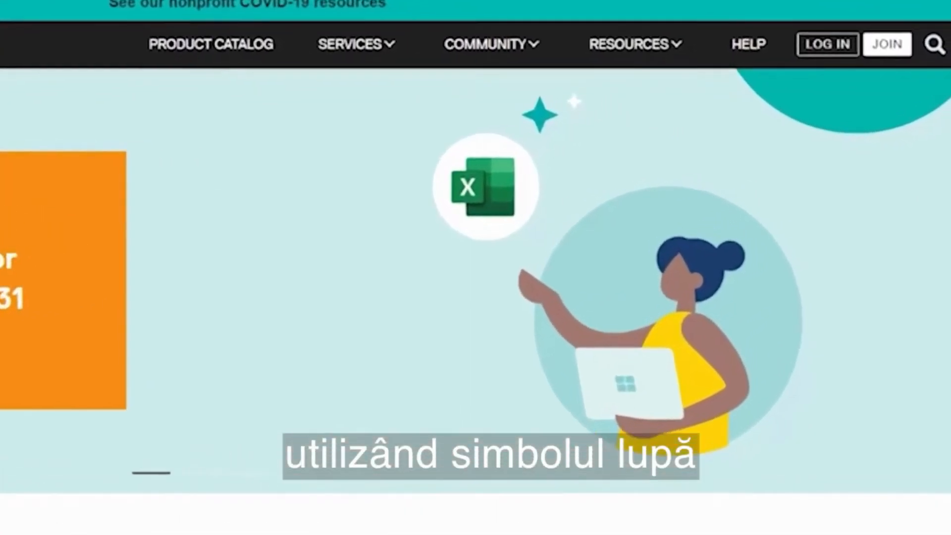
# Step: Run a TechSoup site search for 'Microsoft' and show its Resources results
pyautogui.click(934, 44)
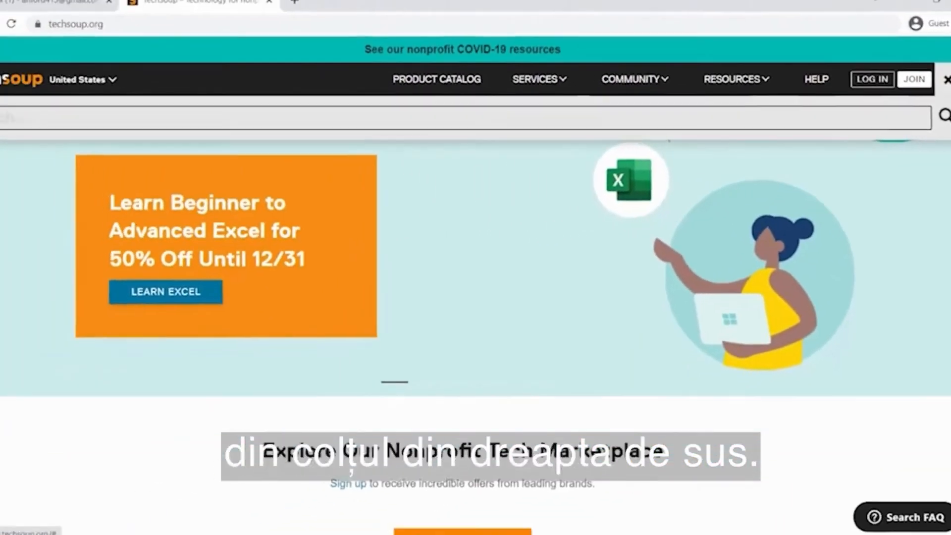
pyautogui.write('Microsoft')
pyautogui.press('Return')
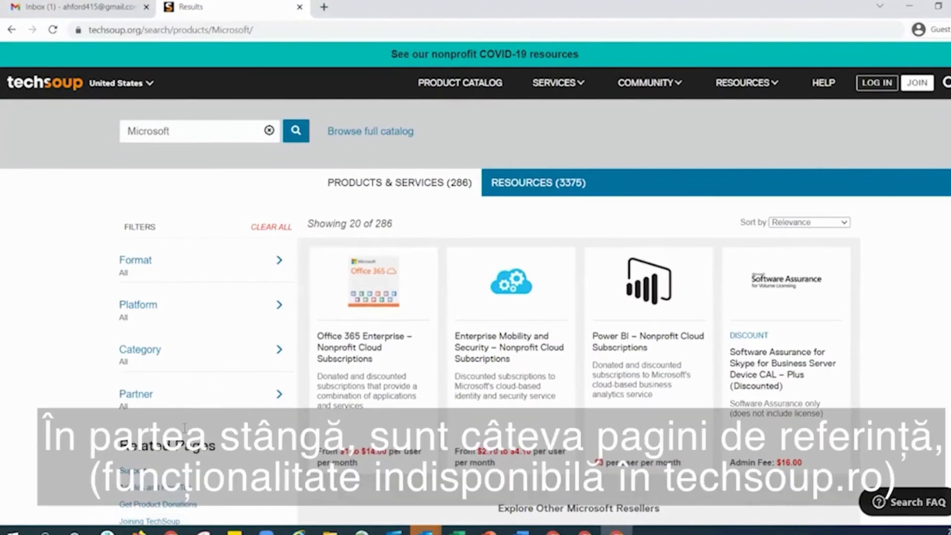
pyautogui.scroll(-4, 179, 274)
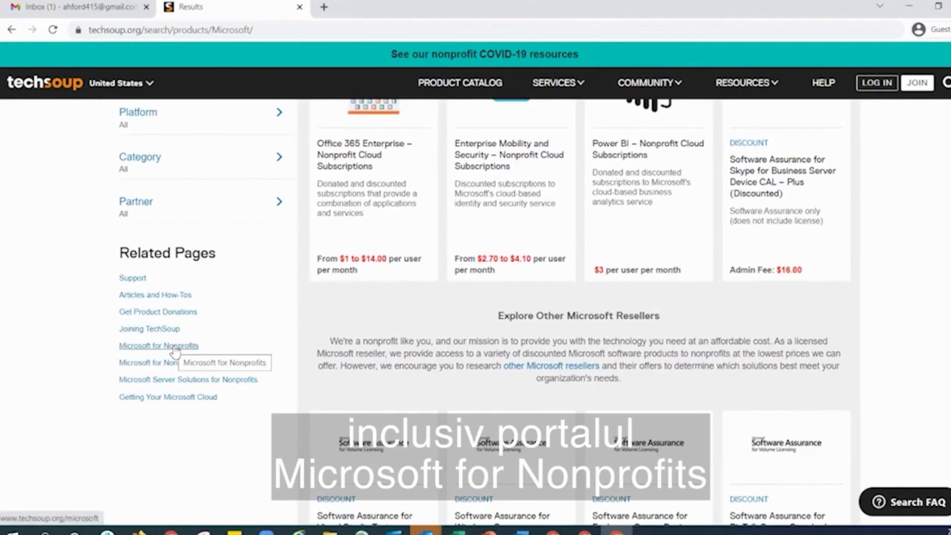
pyautogui.scroll(4, 449, 339)
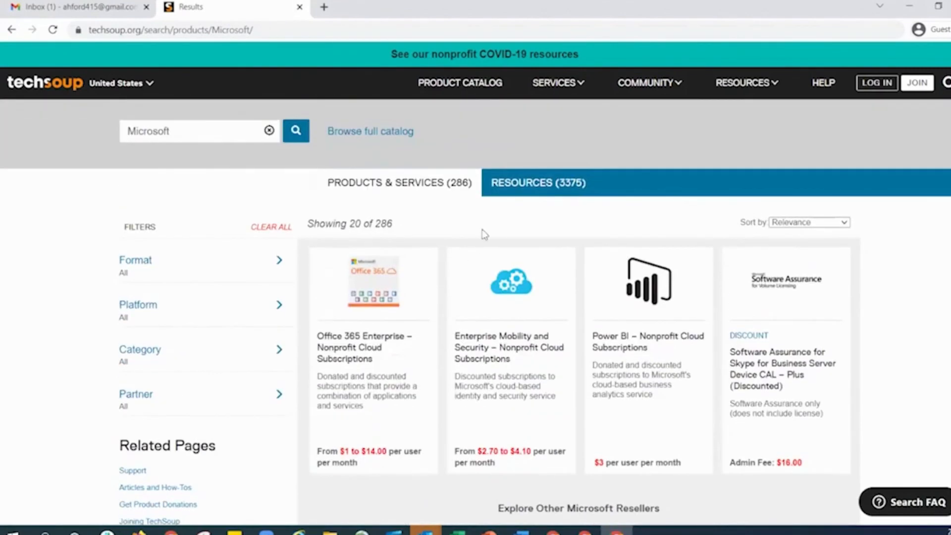
pyautogui.click(528, 188)
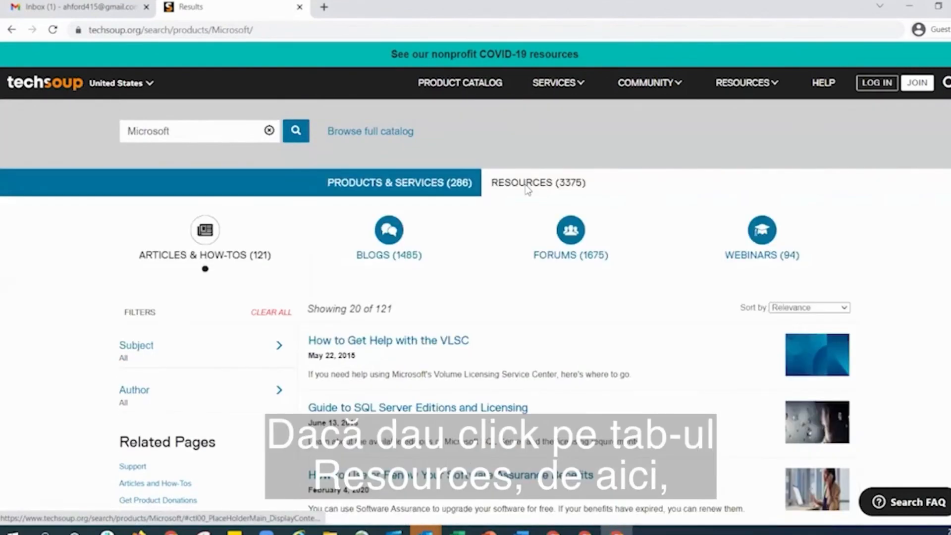